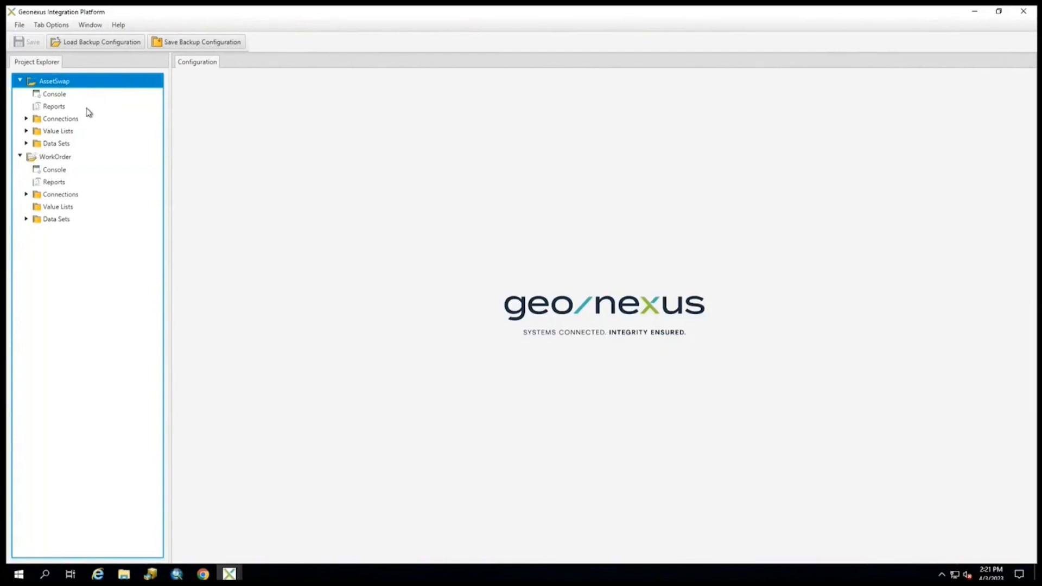
# Step: Open AssetSwap's Electric_GDB connection and look through the Esri connection types offered for a new connection
pyautogui.click(26, 119)
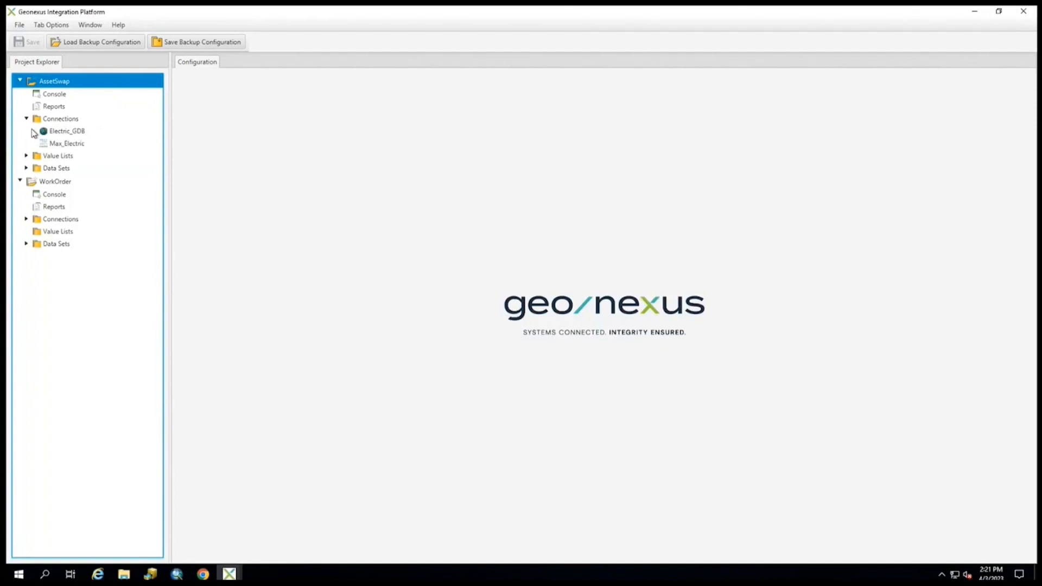
pyautogui.doubleClick(59, 136)
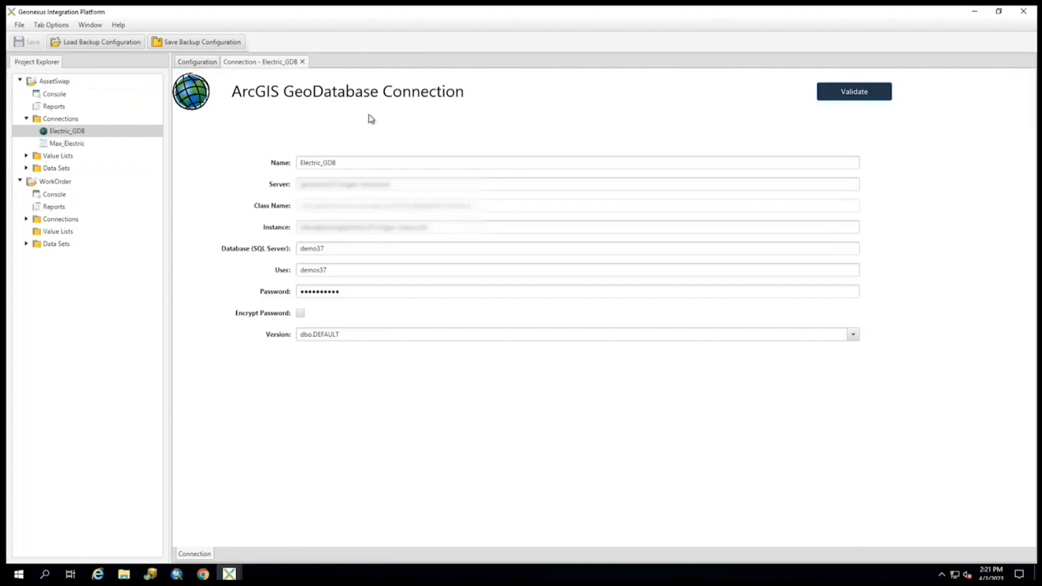
pyautogui.rightClick(65, 124)
pyautogui.moveTo(93, 130)
pyautogui.moveTo(171, 148)
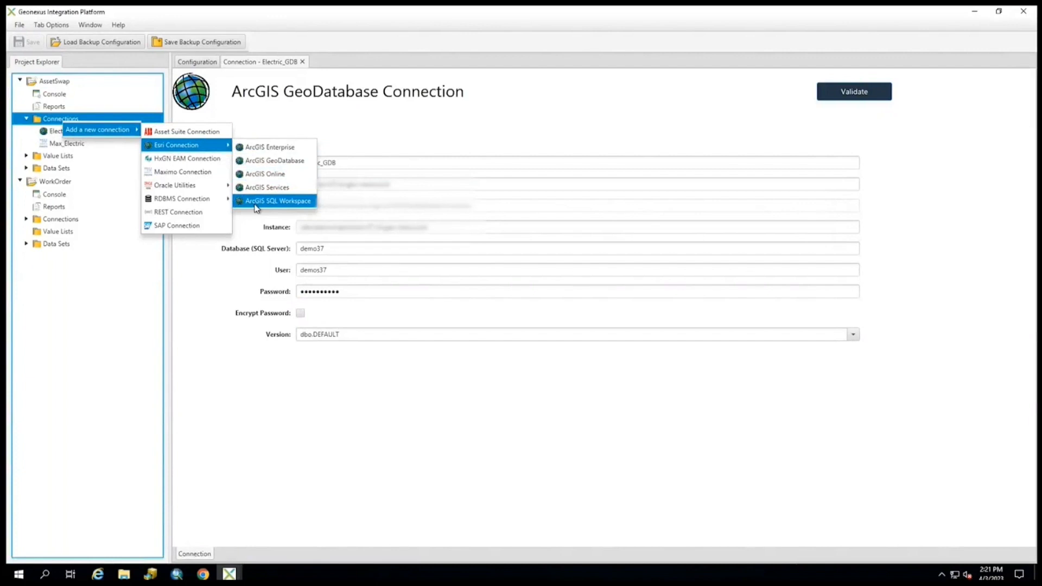
pyautogui.click(264, 129)
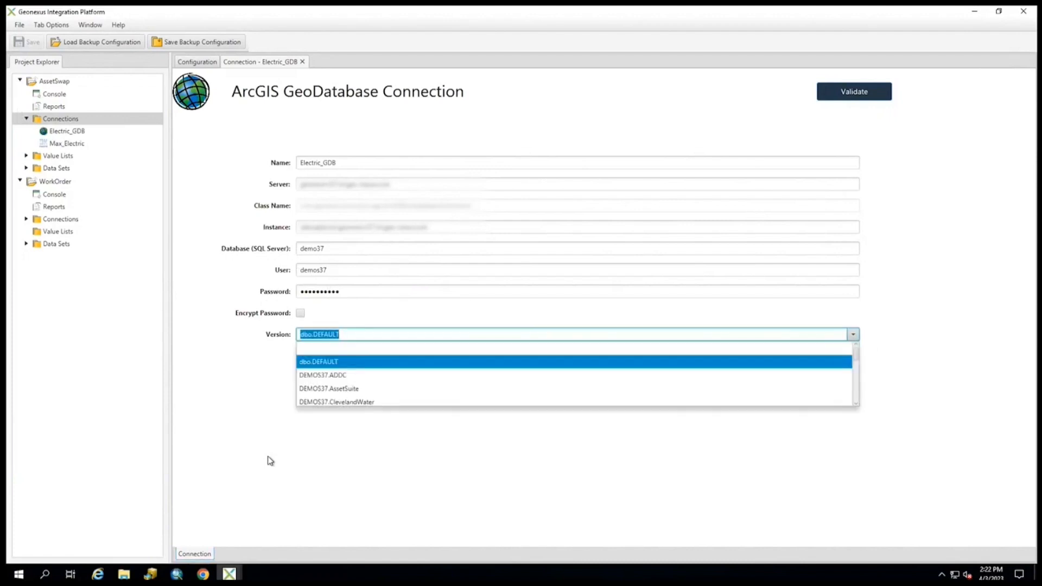
# Step: Validate the Electric_GDB geodatabase connection and close the validation report
pyautogui.click(349, 444)
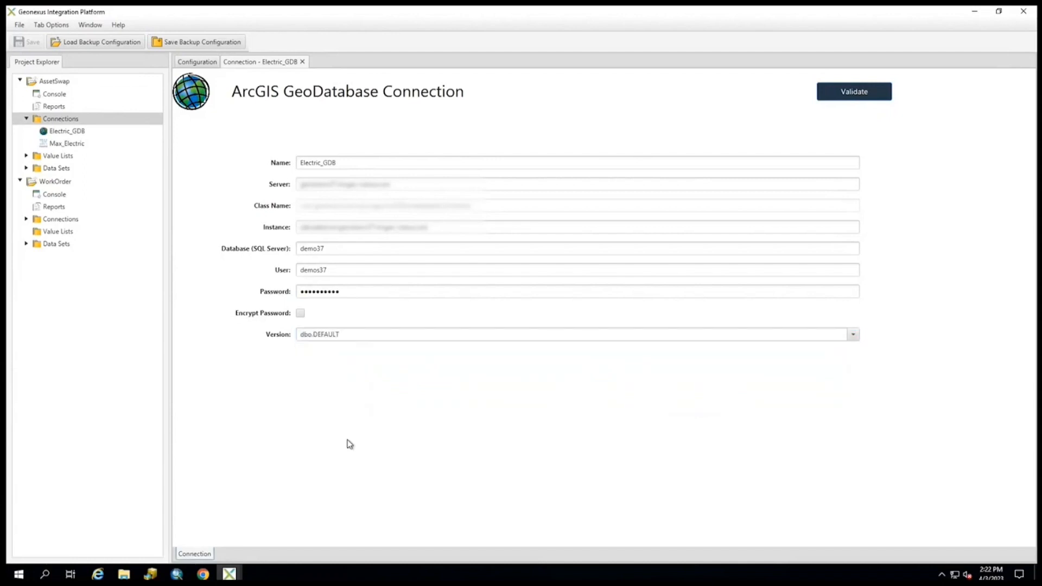
pyautogui.click(883, 94)
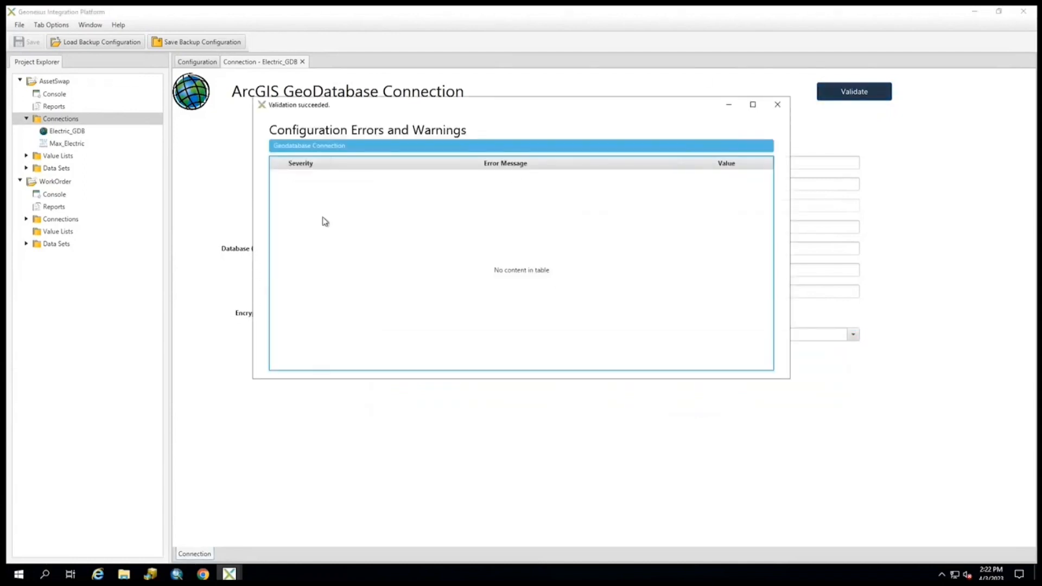
pyautogui.click(780, 105)
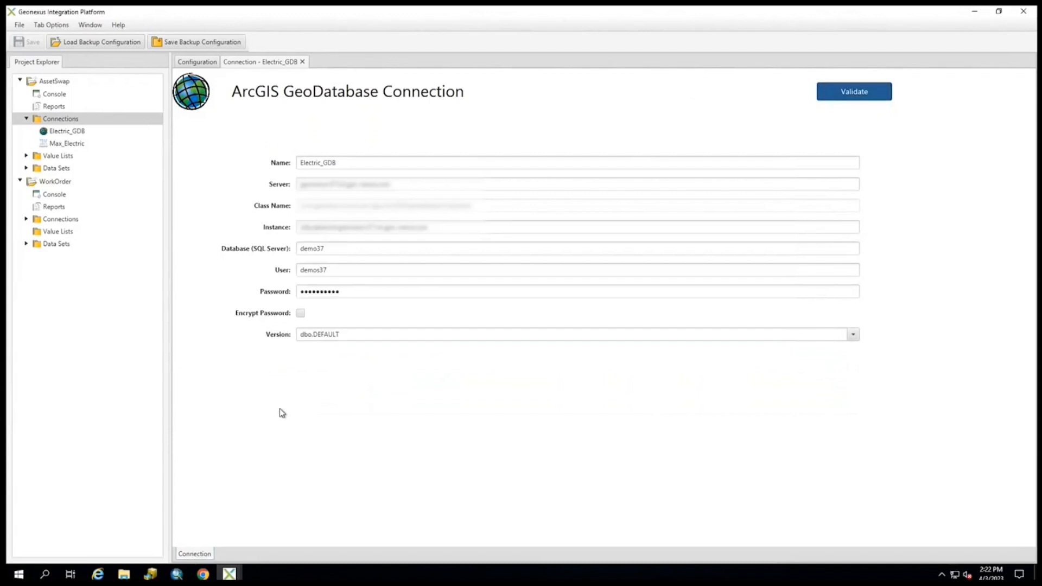
# Step: Review the Max_Electric Maximo connection settings and list the value lists of the AssetSwap project
pyautogui.doubleClick(68, 143)
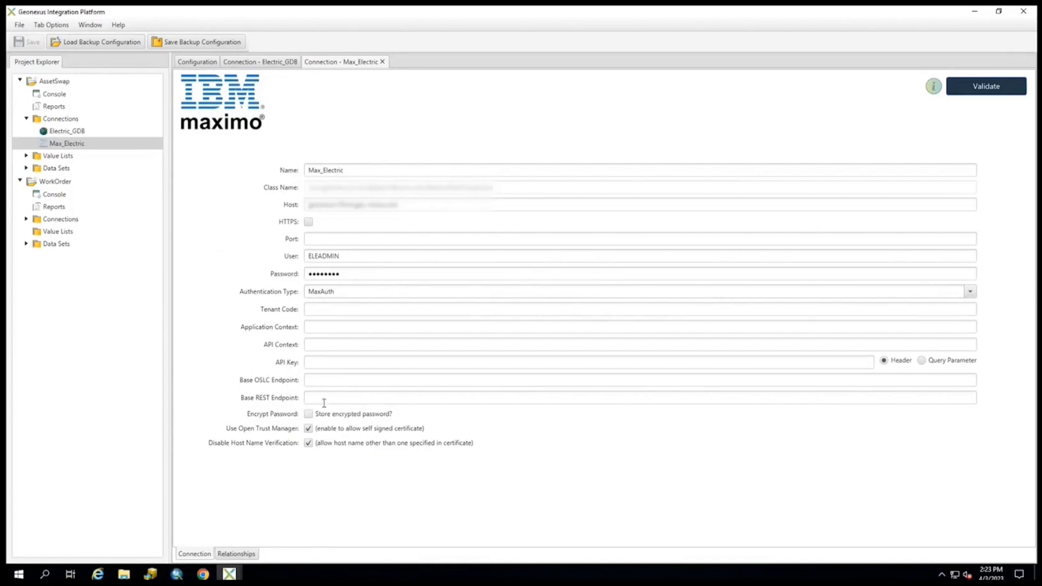
pyautogui.click(26, 156)
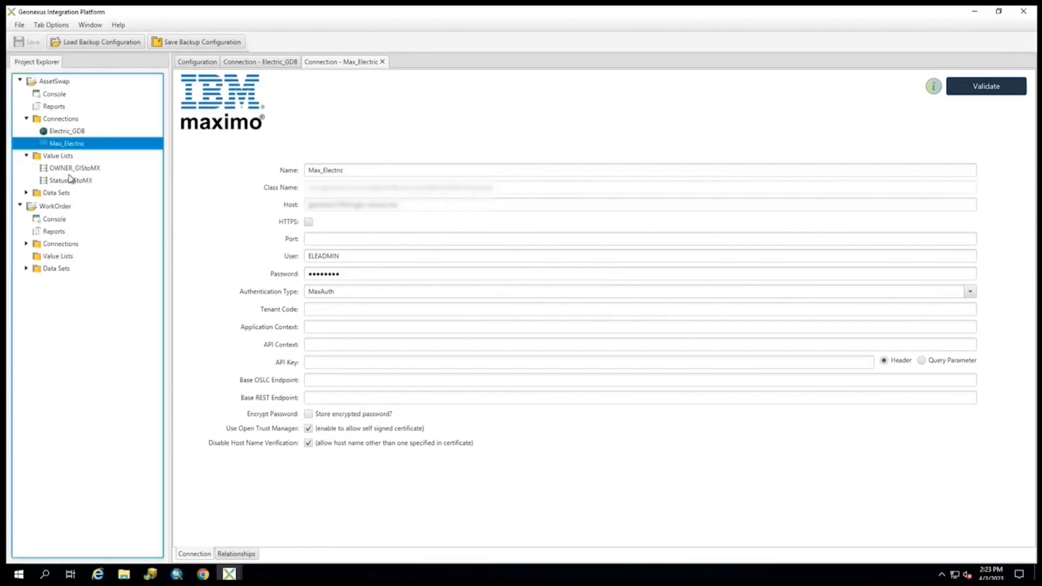
# Step: Review the EDIT and ASSET data sources of the Transformer Assets data set in AssetSwap
pyautogui.click(26, 192)
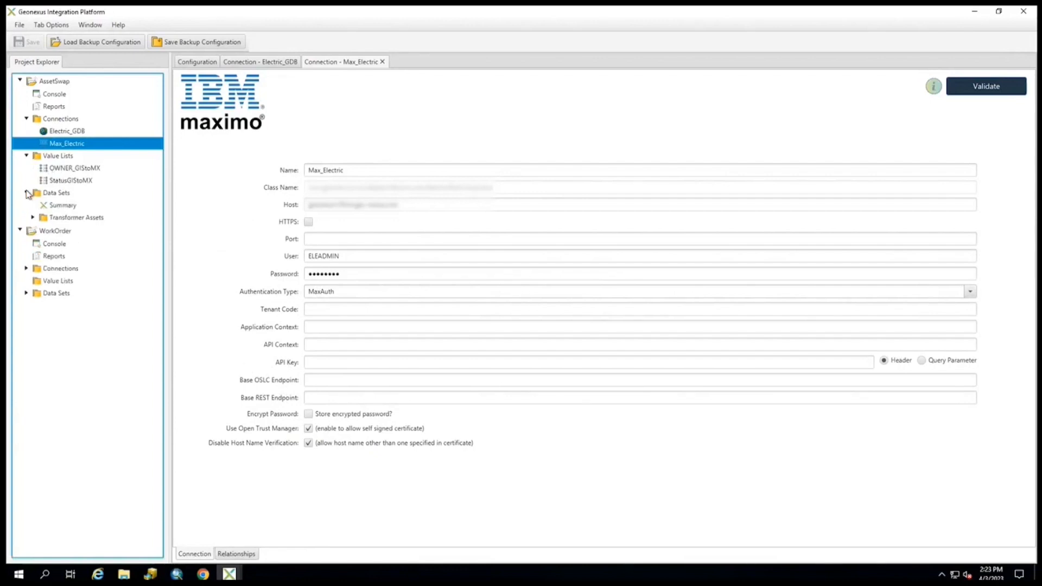
pyautogui.click(33, 218)
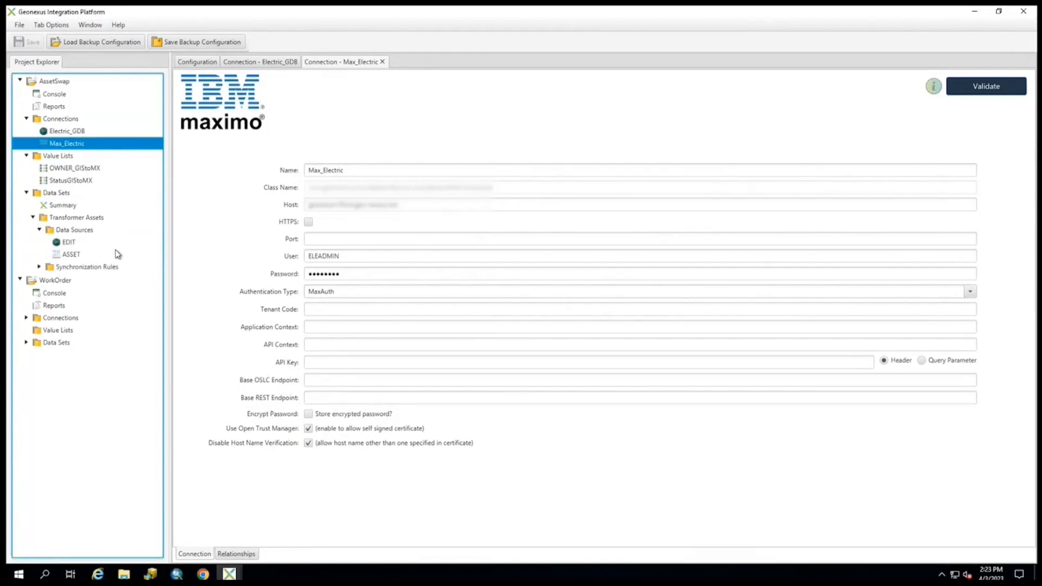
pyautogui.click(69, 242)
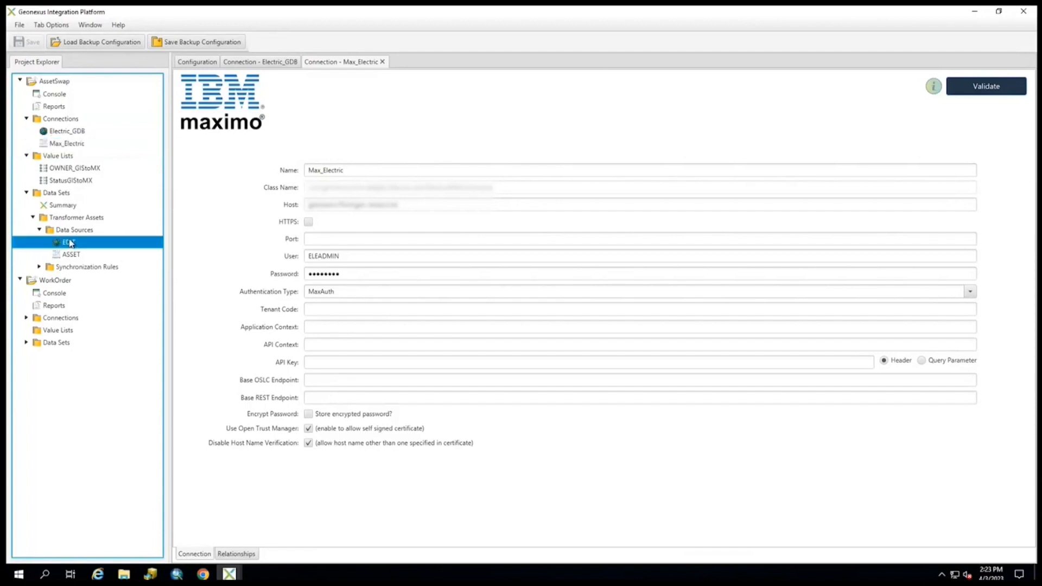
pyautogui.click(69, 242)
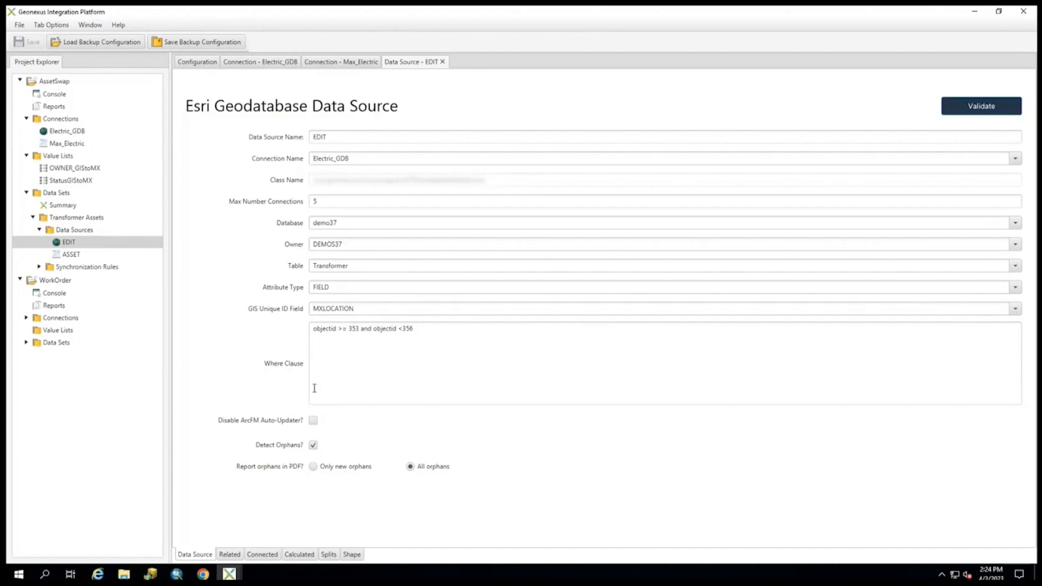
pyautogui.doubleClick(69, 254)
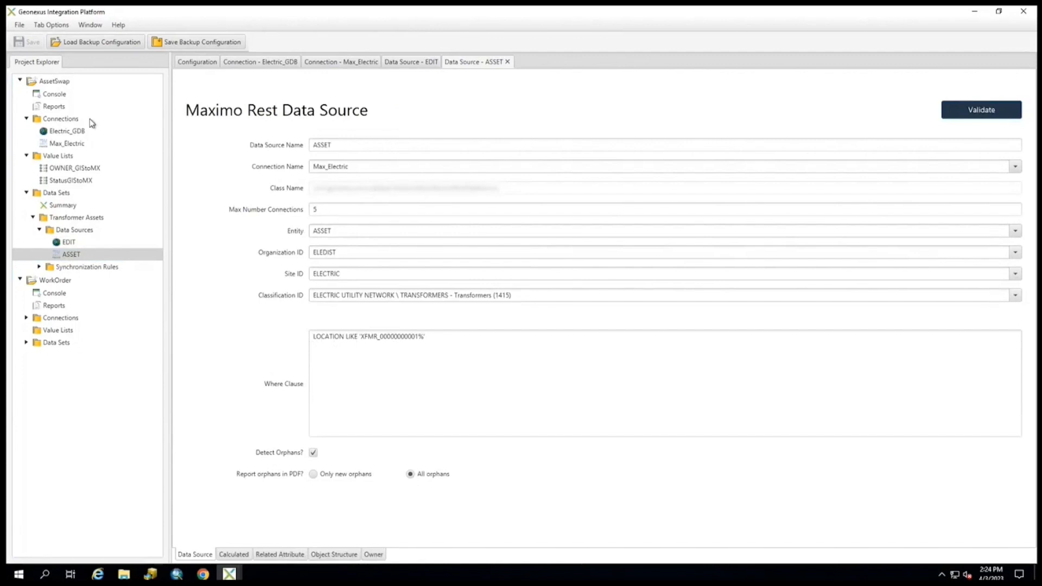
# Step: Examine the foreign keys, linking keys and EDIT linked rules of the Transformer Assets data set
pyautogui.click(76, 218)
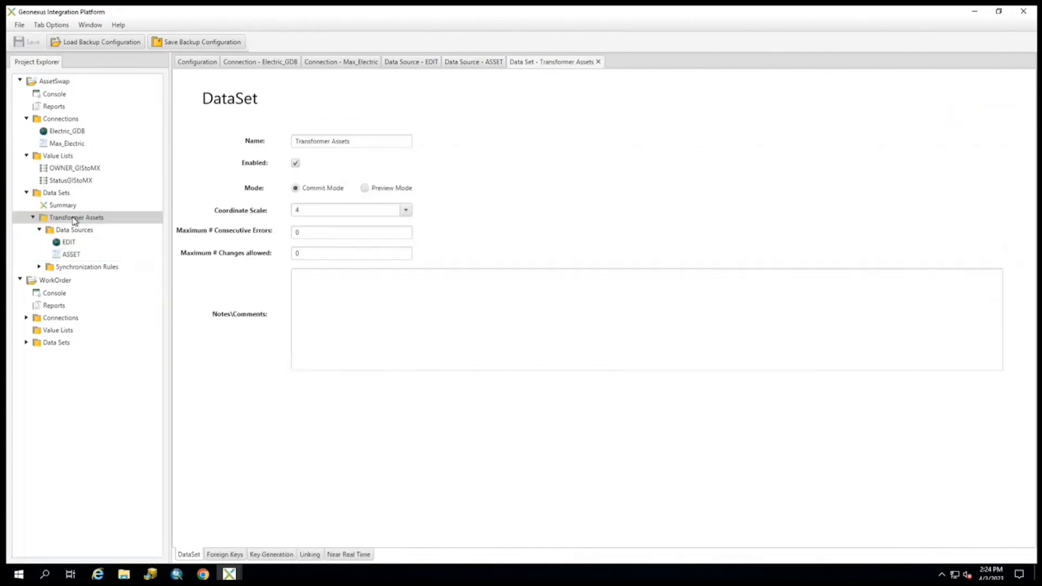
pyautogui.click(226, 555)
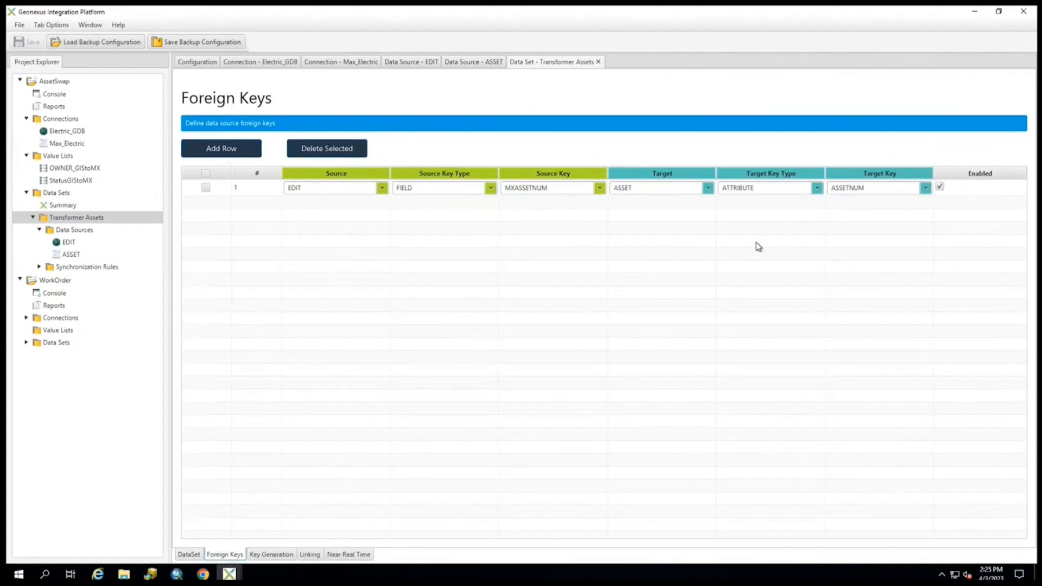
pyautogui.click(39, 267)
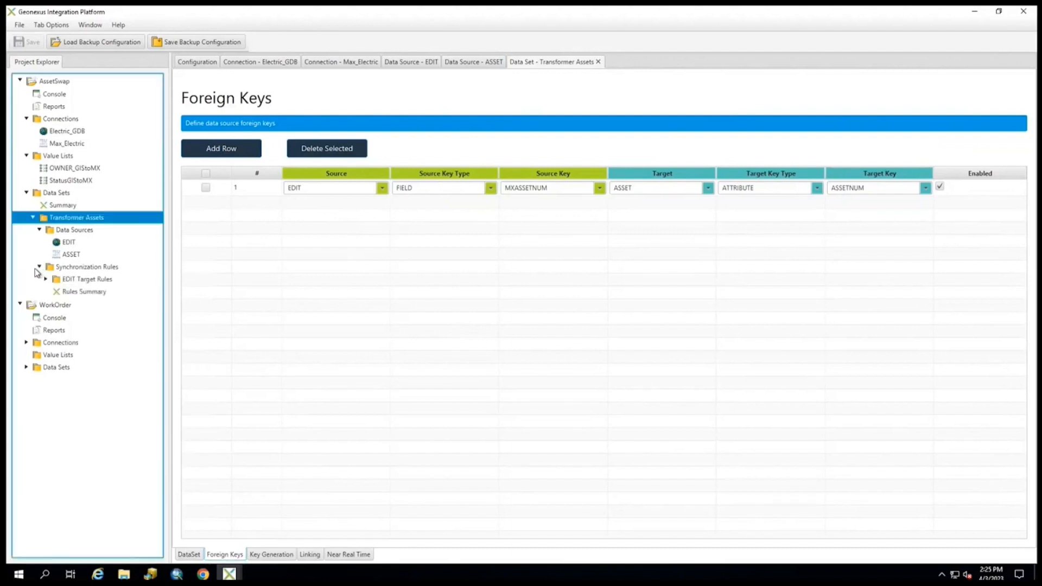
pyautogui.click(46, 279)
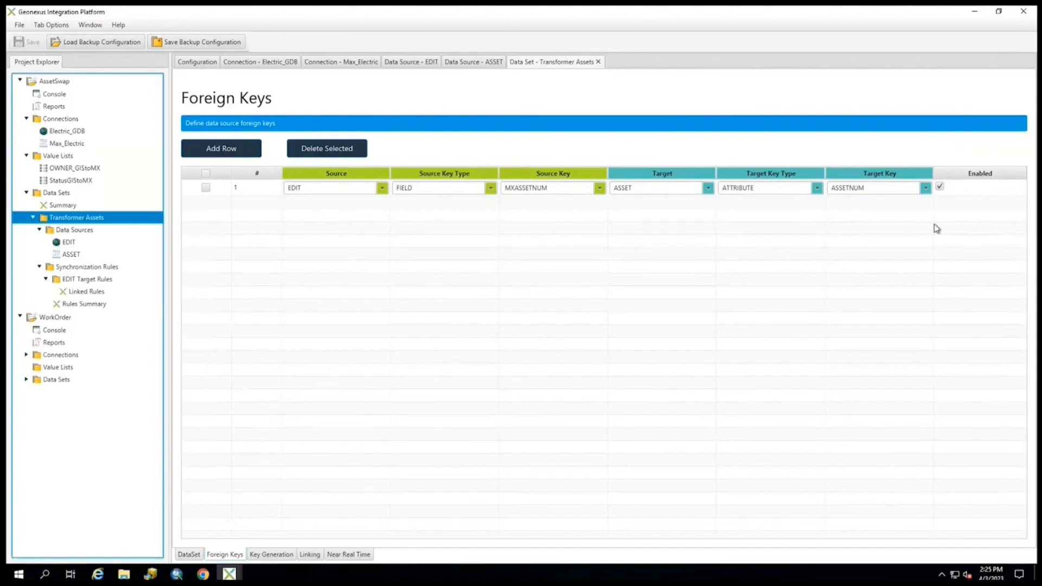
pyautogui.click(311, 554)
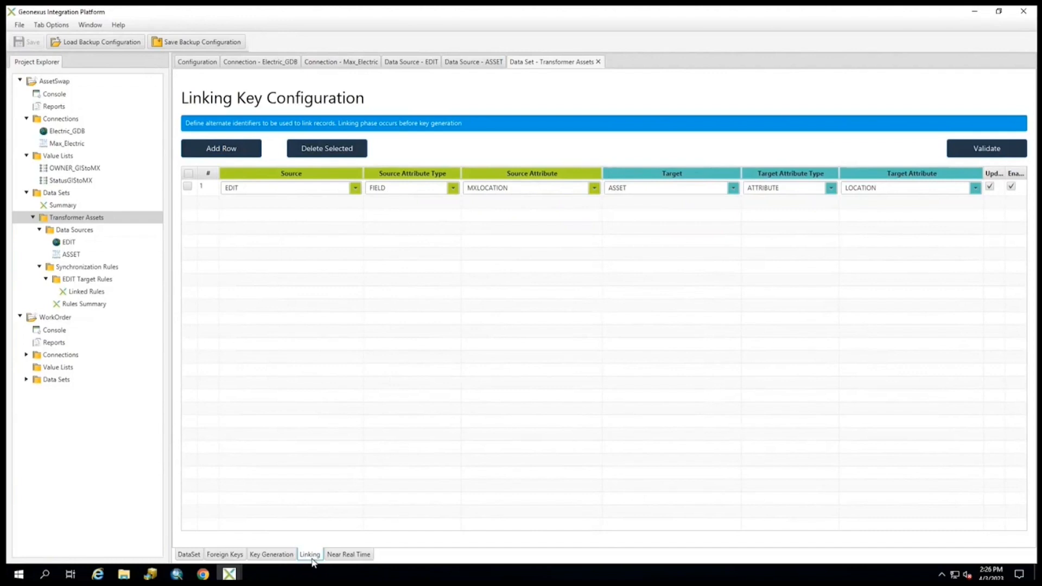
pyautogui.click(98, 293)
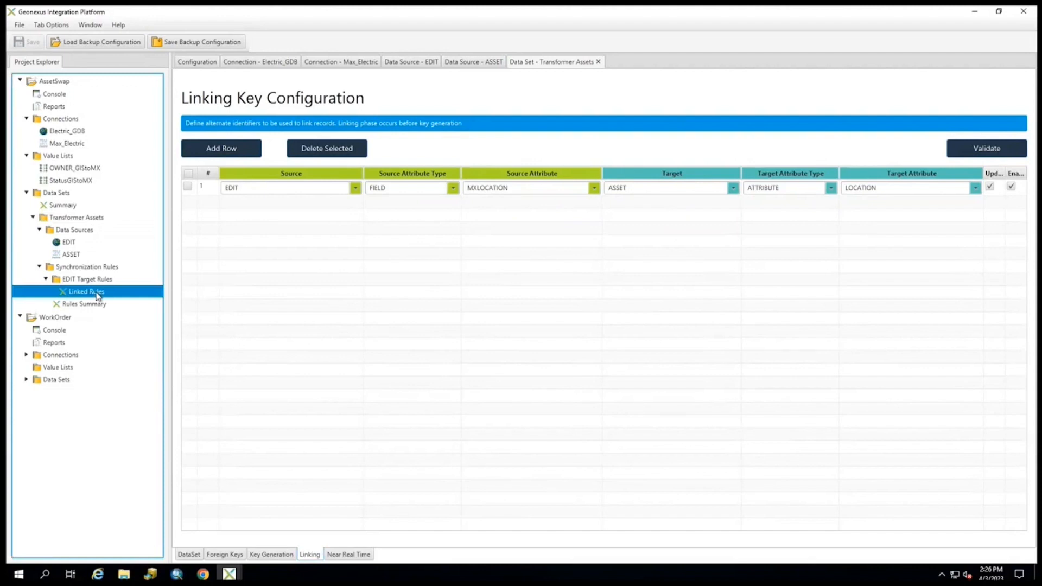
pyautogui.doubleClick(97, 293)
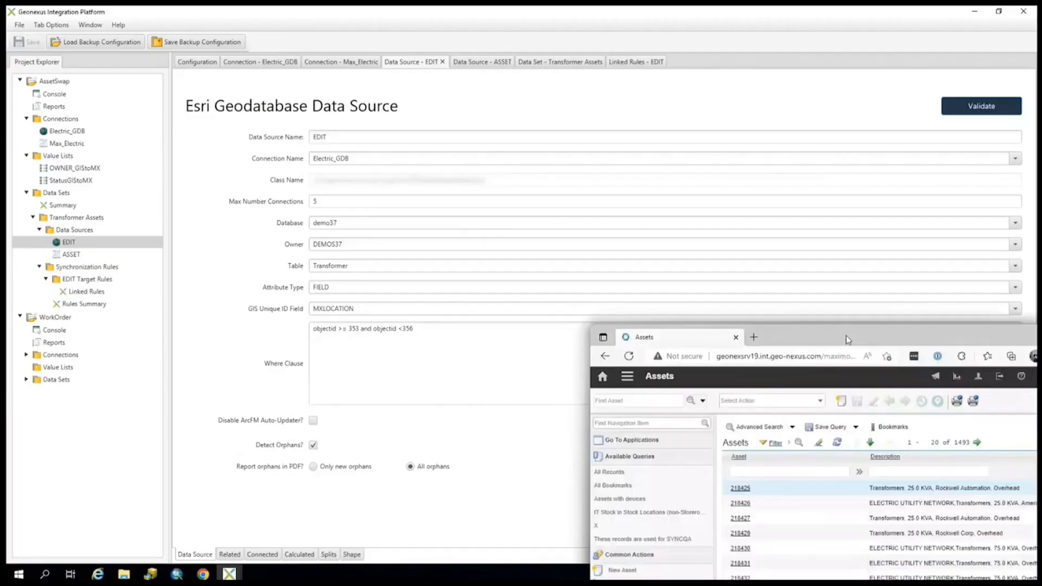
# Step: Switch to the Maximo Assets browser window at full screen and open the record of asset 218425
pyautogui.moveTo(846, 335); pyautogui.dragTo(666, 152)
pyautogui.doubleClick(665, 152)
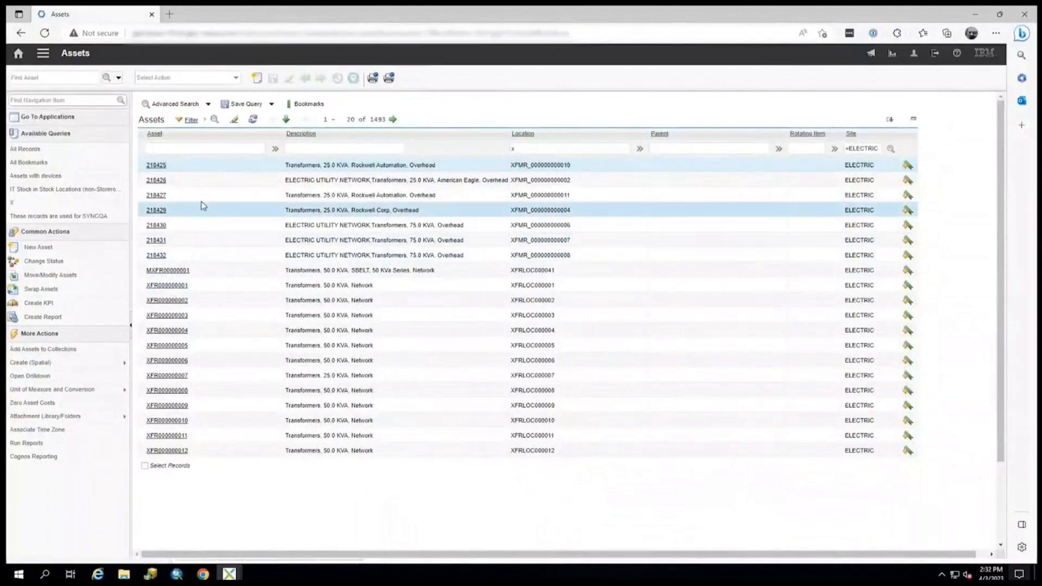
pyautogui.click(157, 165)
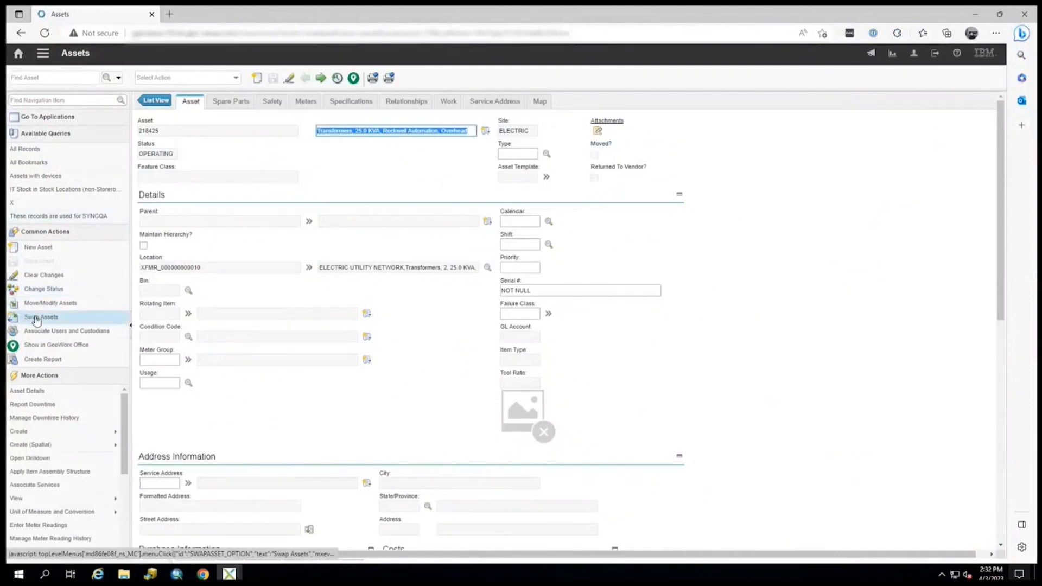
# Step: Swap out asset 218425, entering 218427 as the replacing asset, and acknowledge the system message
pyautogui.click(35, 317)
pyautogui.doubleClick(165, 309)
pyautogui.hotkey('ctrl', 'c')
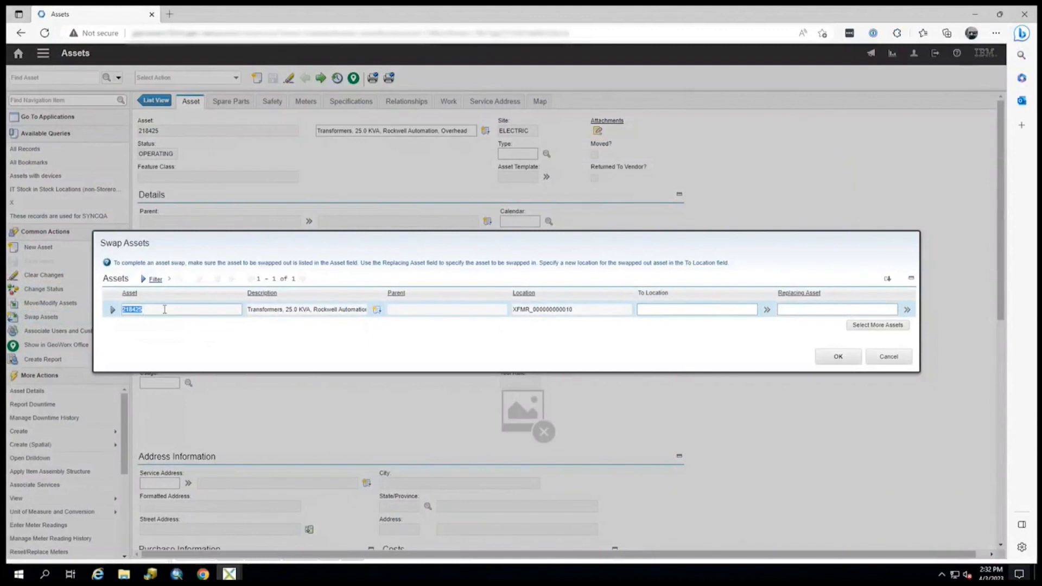
pyautogui.click(798, 311)
pyautogui.hotkey('ctrl', 'v')
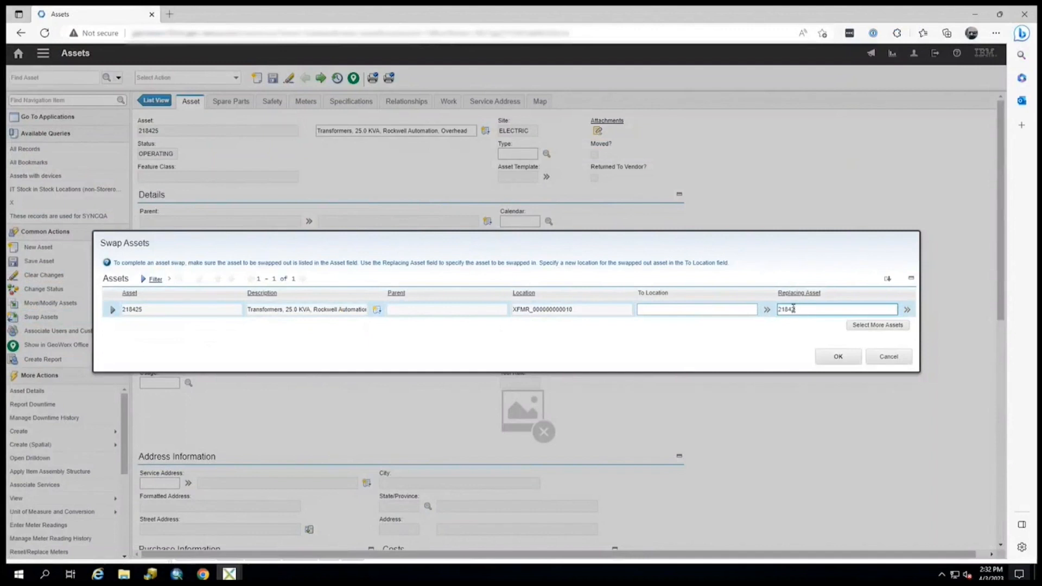
pyautogui.click(845, 358)
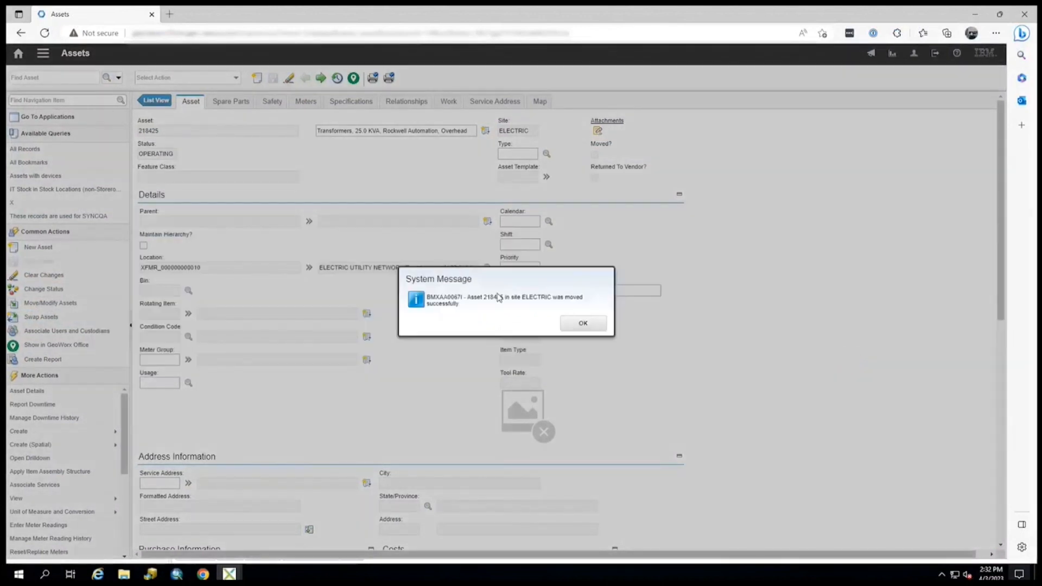
pyautogui.click(579, 324)
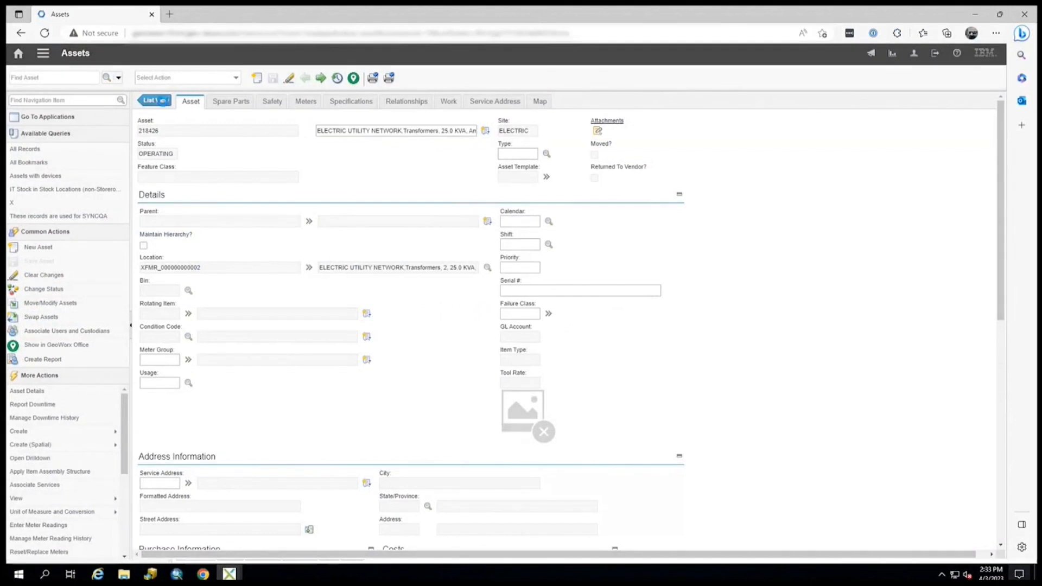
# Step: Return to the asset list and open the record of the swapped-in asset 218427
pyautogui.click(150, 101)
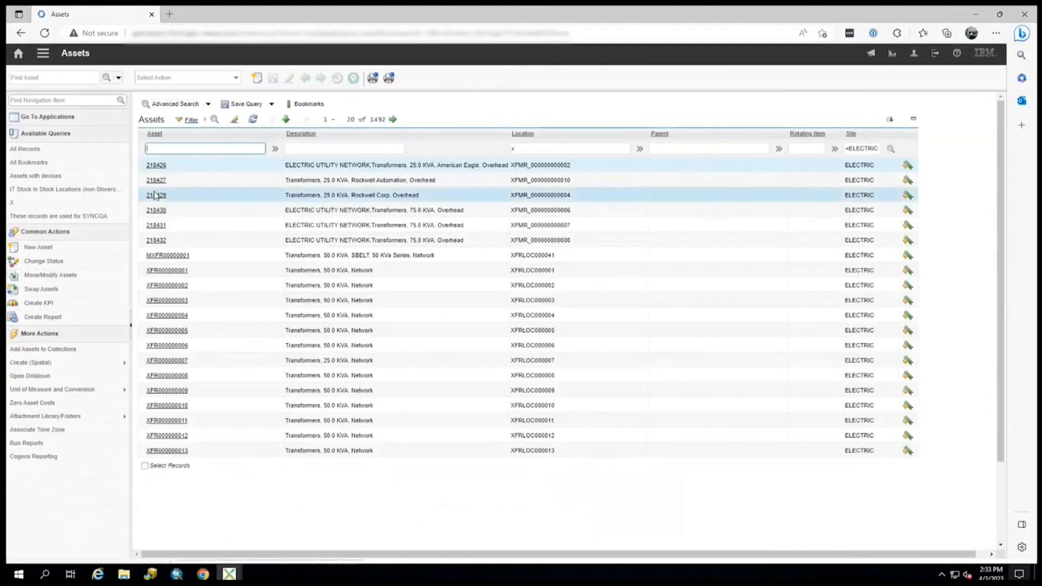
pyautogui.click(156, 165)
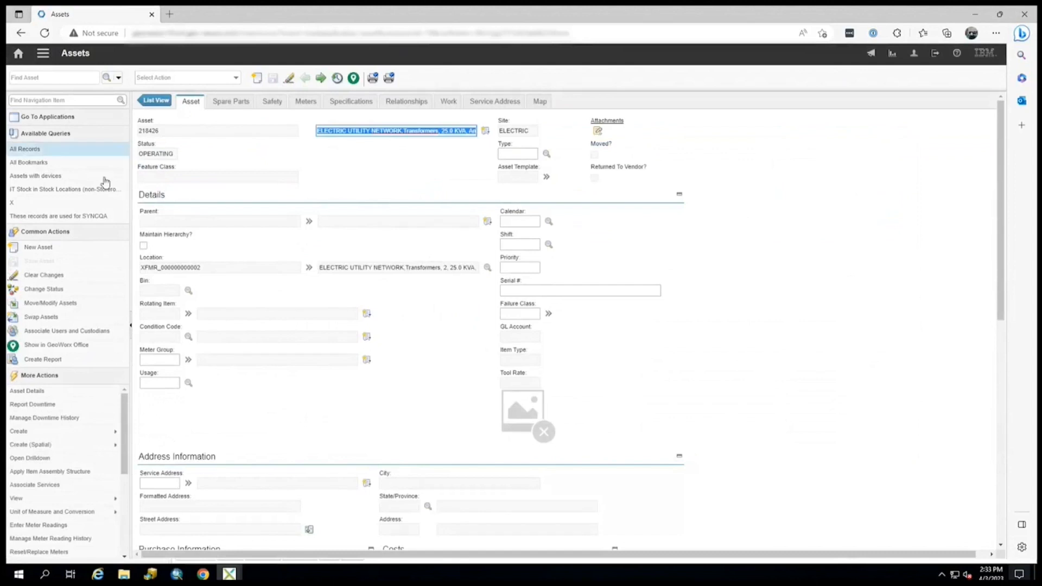
pyautogui.click(159, 102)
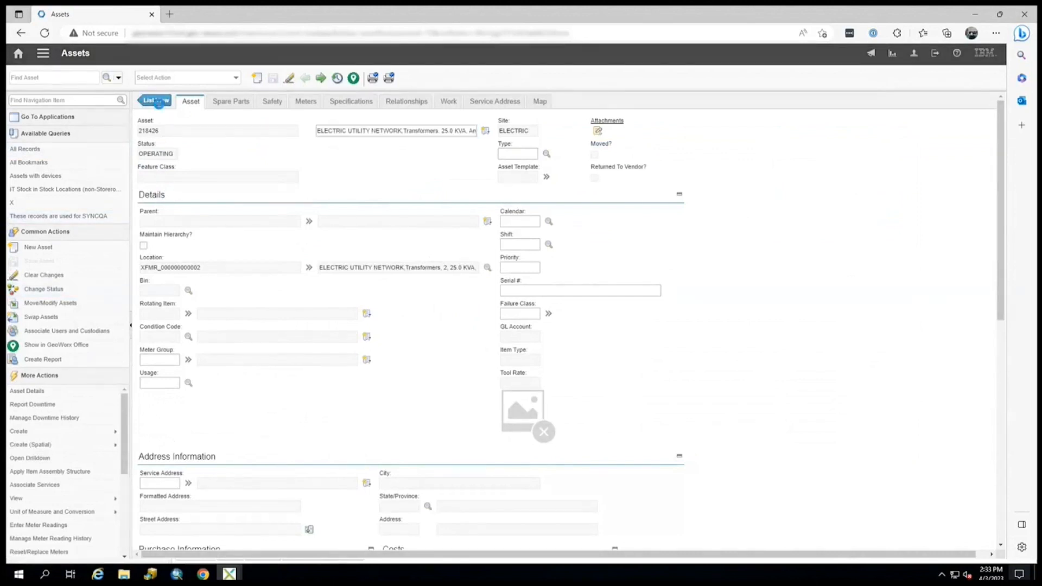
pyautogui.click(154, 179)
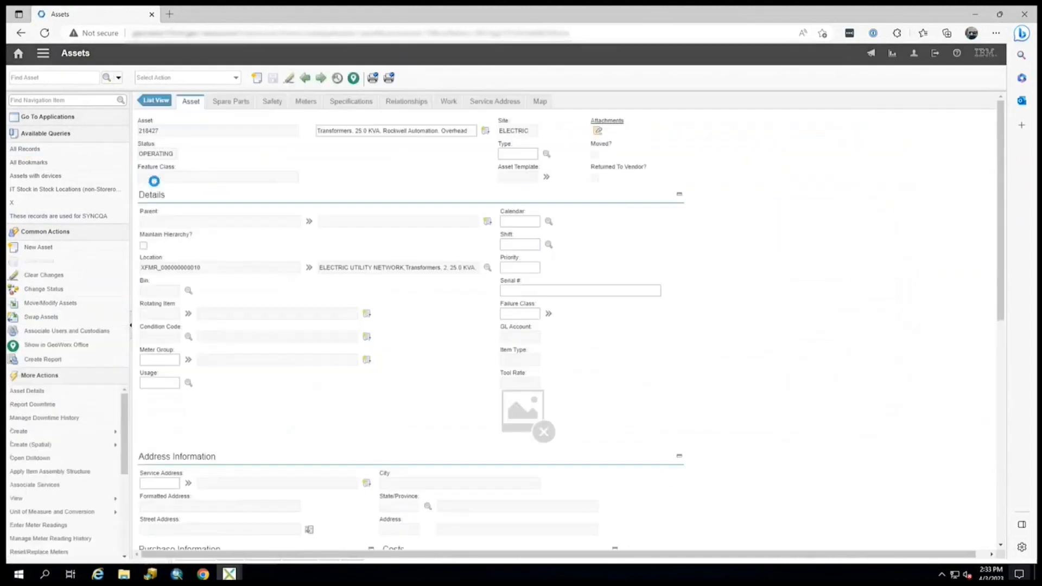
# Step: Check the asset number, location and specifications of asset 218427
pyautogui.doubleClick(162, 131)
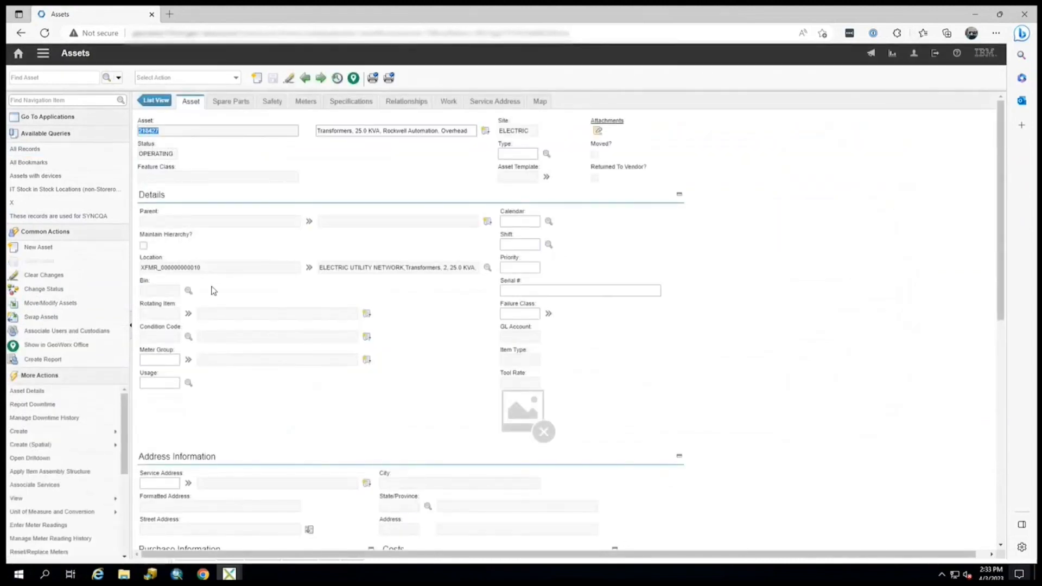
pyautogui.doubleClick(144, 268)
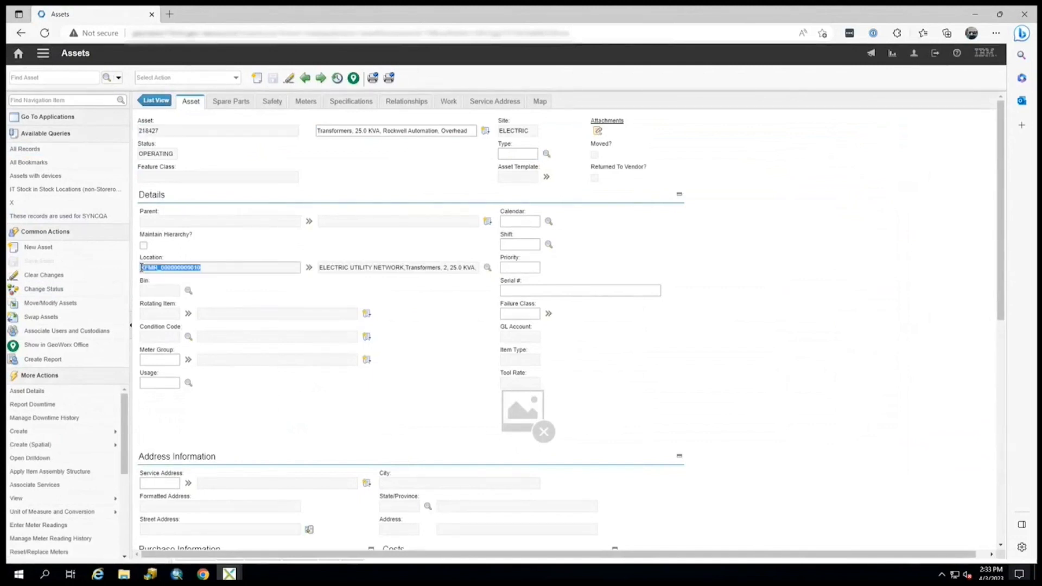
pyautogui.click(204, 268)
pyautogui.doubleClick(203, 267)
pyautogui.click(351, 103)
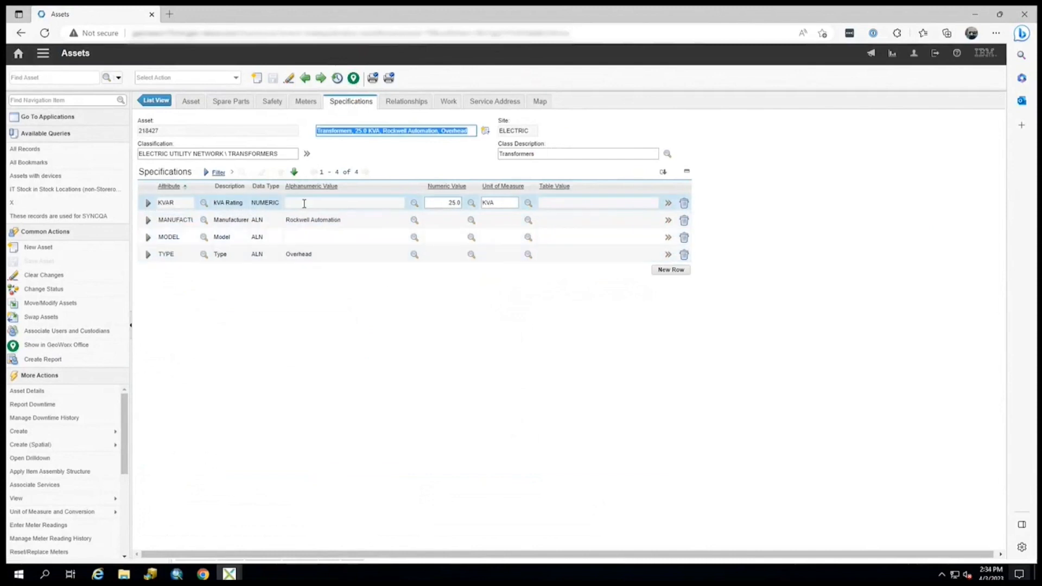
# Step: Switch to ArcMap and check the asset number, location and manufacturer fields of the selected rows in the Transformer table
pyautogui.click(229, 574)
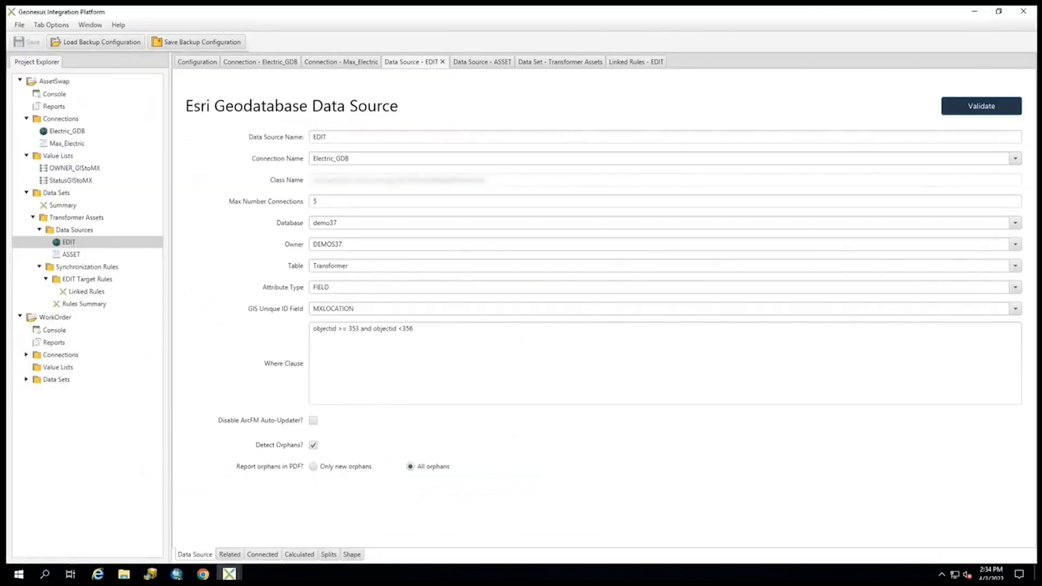
pyautogui.click(177, 574)
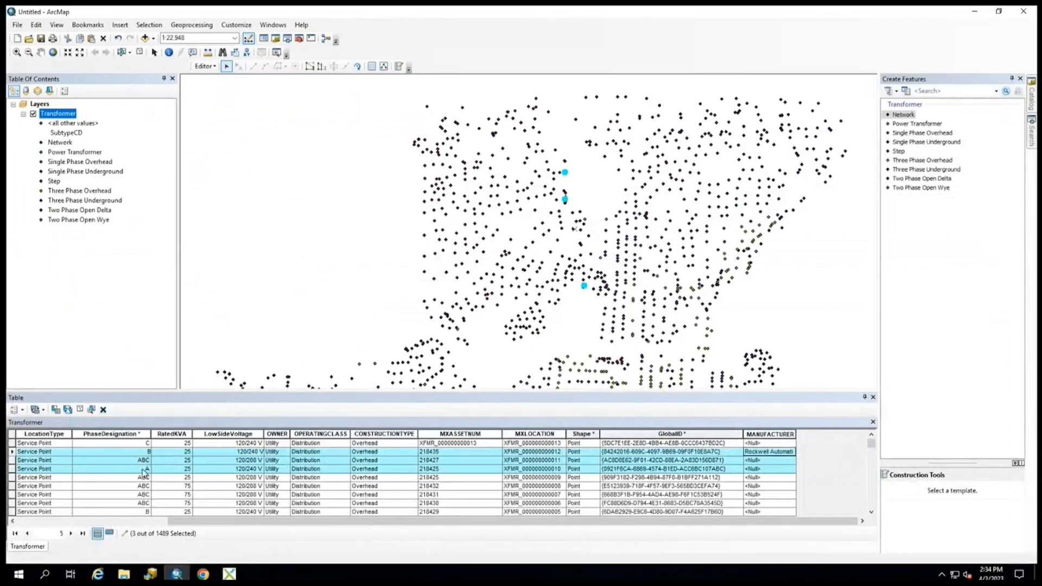
pyautogui.moveTo(193, 522); pyautogui.dragTo(239, 523)
# Step: Return to the Geonexus Integration Platform, open the AssetSwap console and start the synchronizer
pyautogui.click(229, 573)
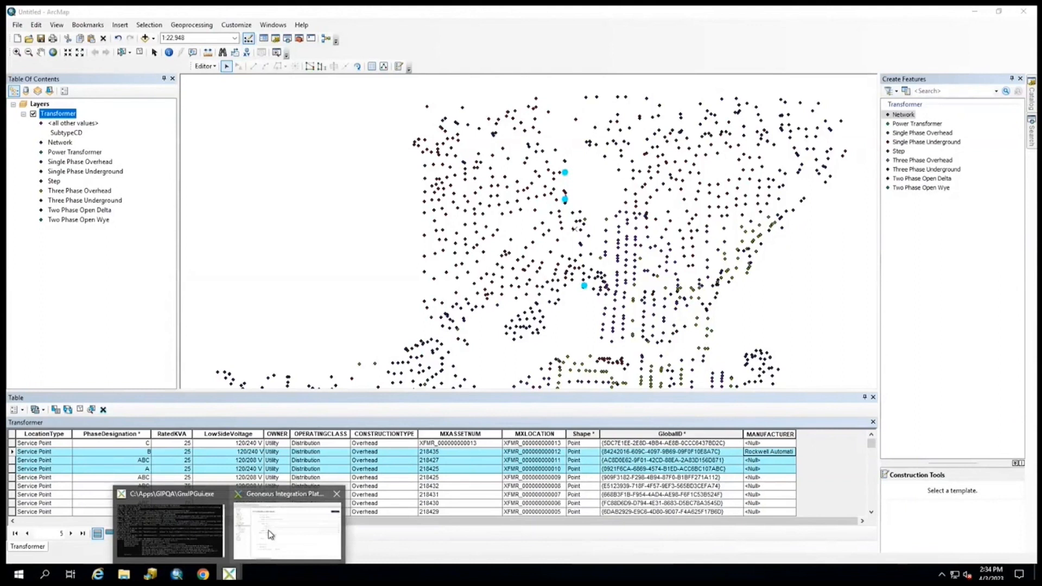
pyautogui.click(271, 535)
pyautogui.doubleClick(55, 94)
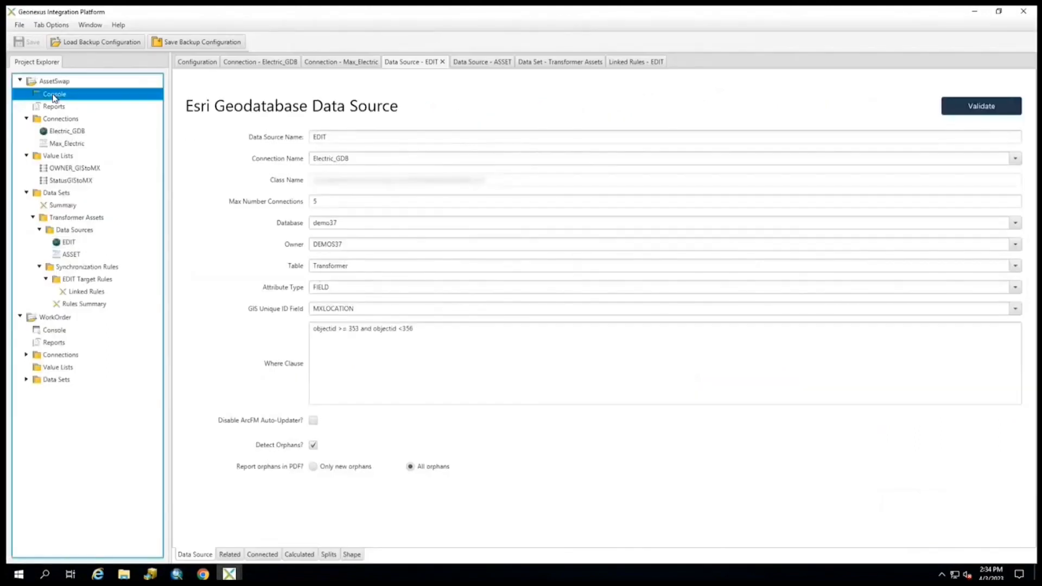
pyautogui.click(399, 133)
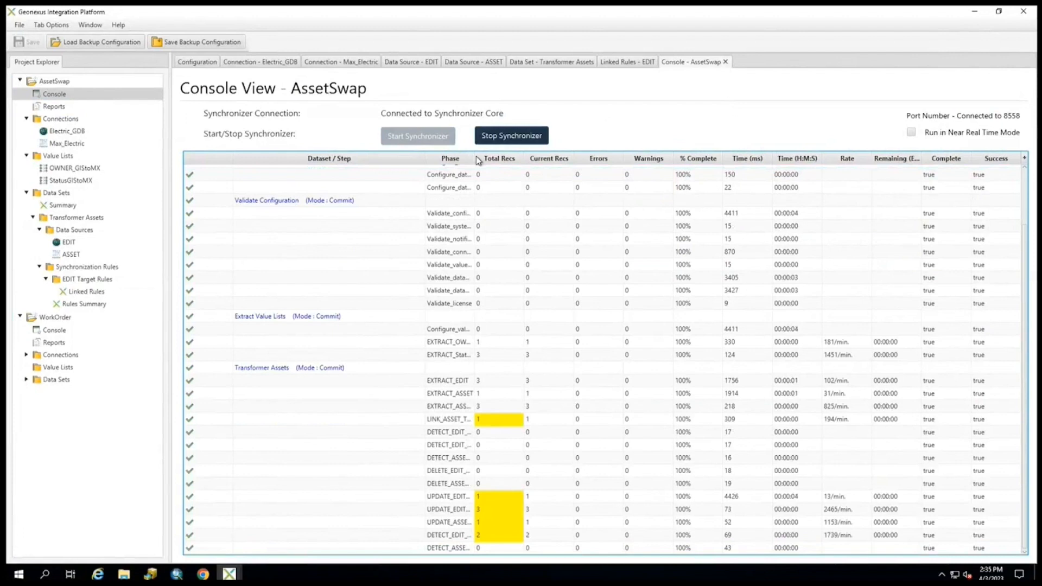
# Step: Widen the Phase column of the console results to read the phase names, and open the OWNER_GIStoMX value list
pyautogui.moveTo(476, 159); pyautogui.dragTo(573, 161)
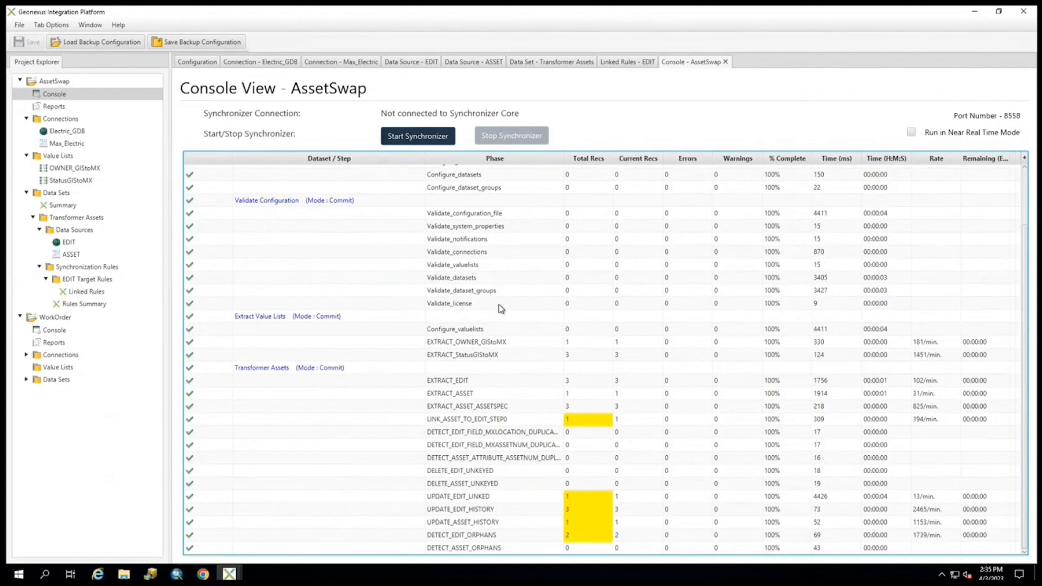
pyautogui.click(70, 169)
pyautogui.doubleClick(71, 169)
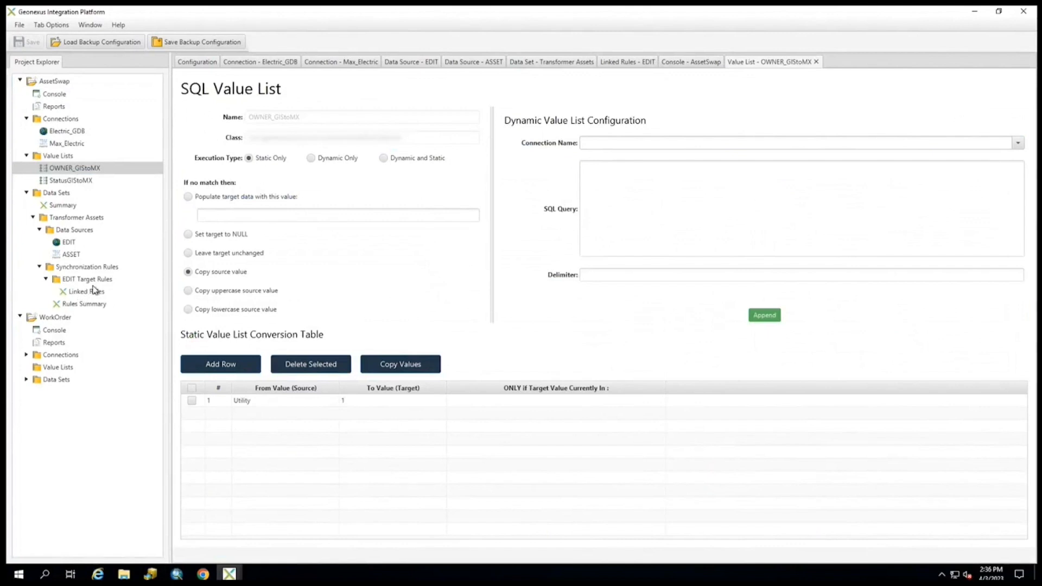
pyautogui.click(54, 107)
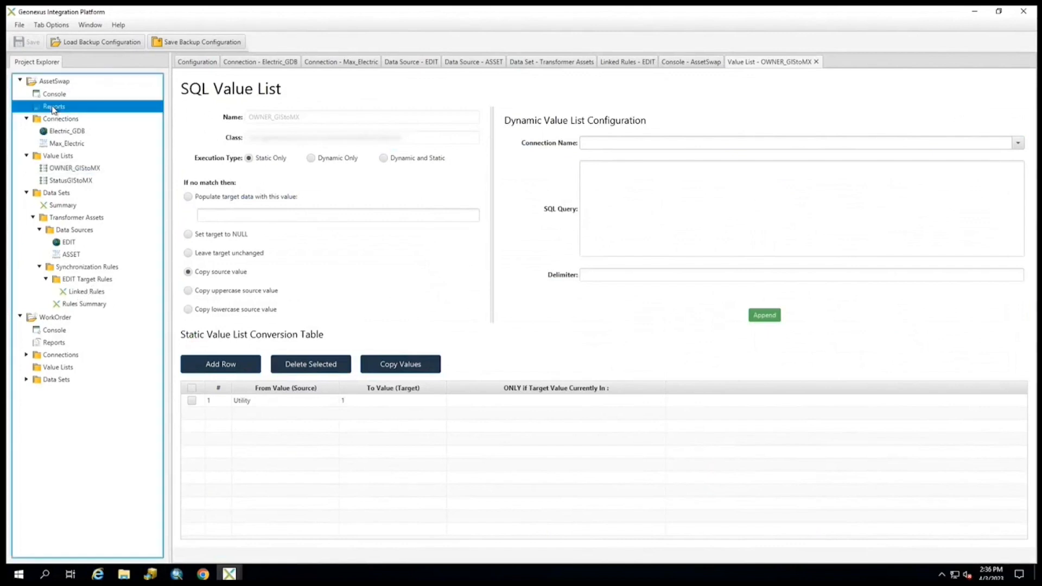
pyautogui.click(288, 110)
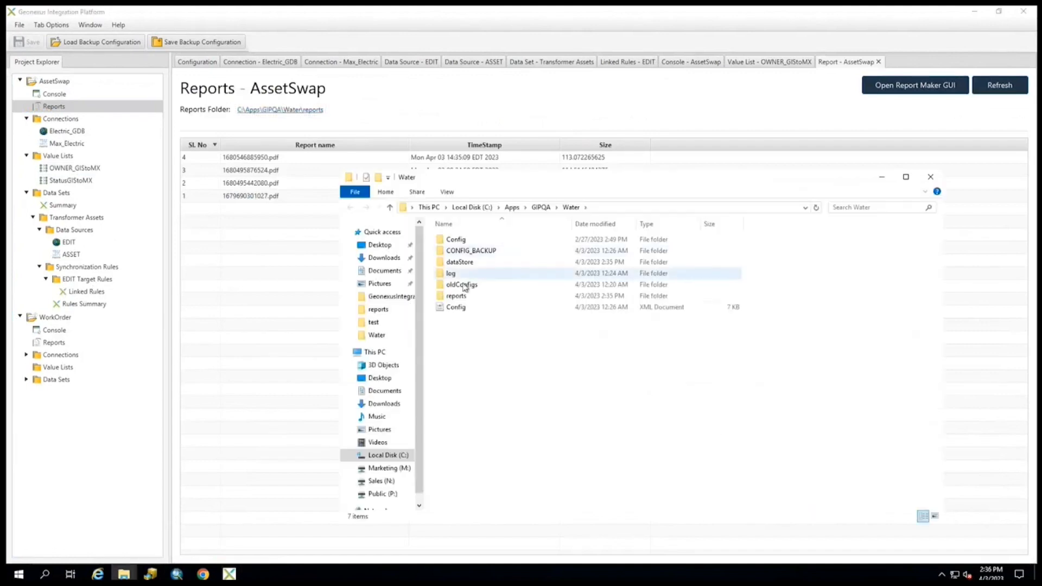
pyautogui.click(465, 239)
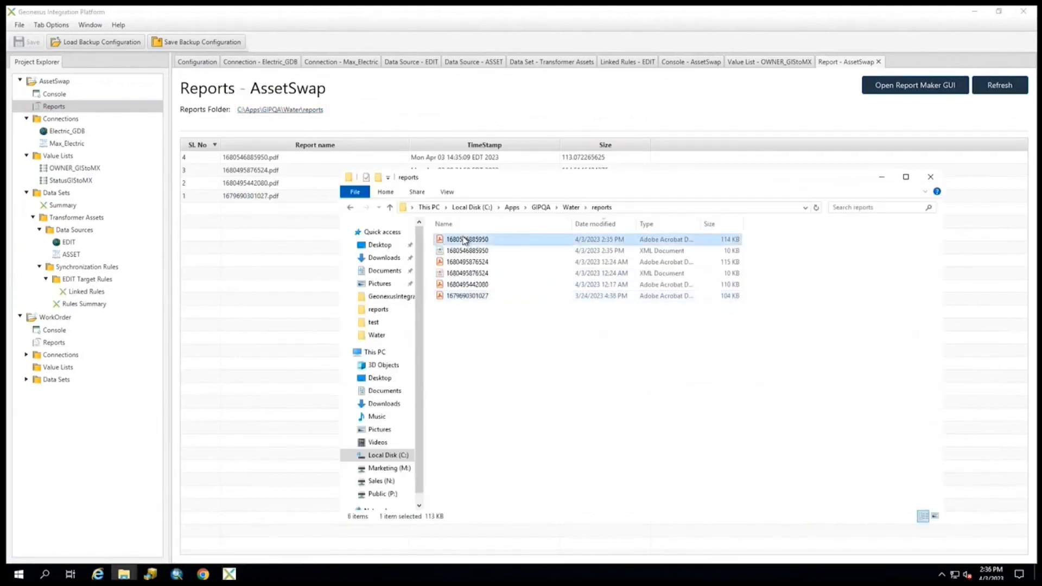
pyautogui.rightClick(464, 240)
pyautogui.moveTo(519, 304)
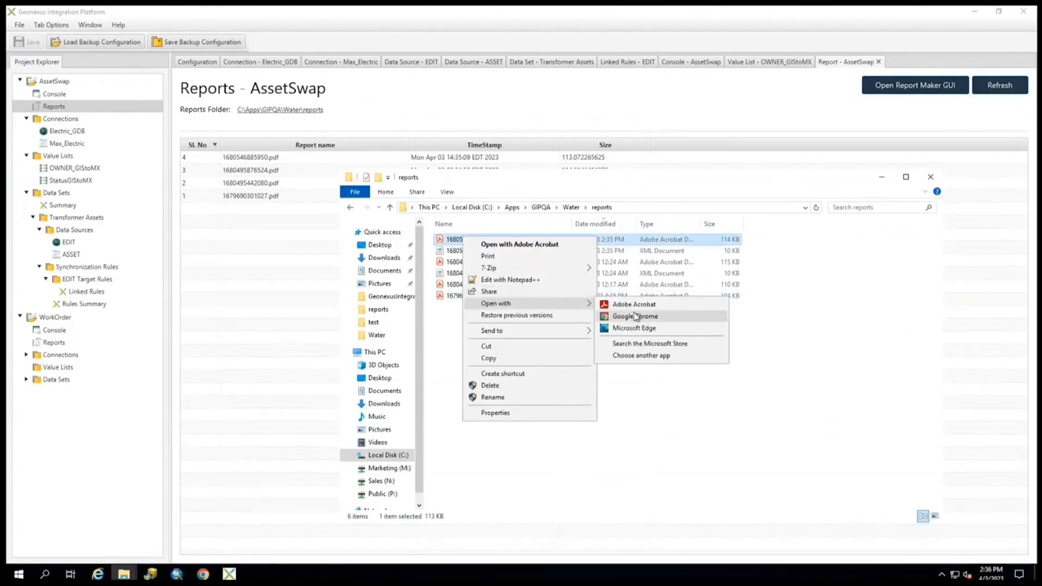
pyautogui.click(632, 315)
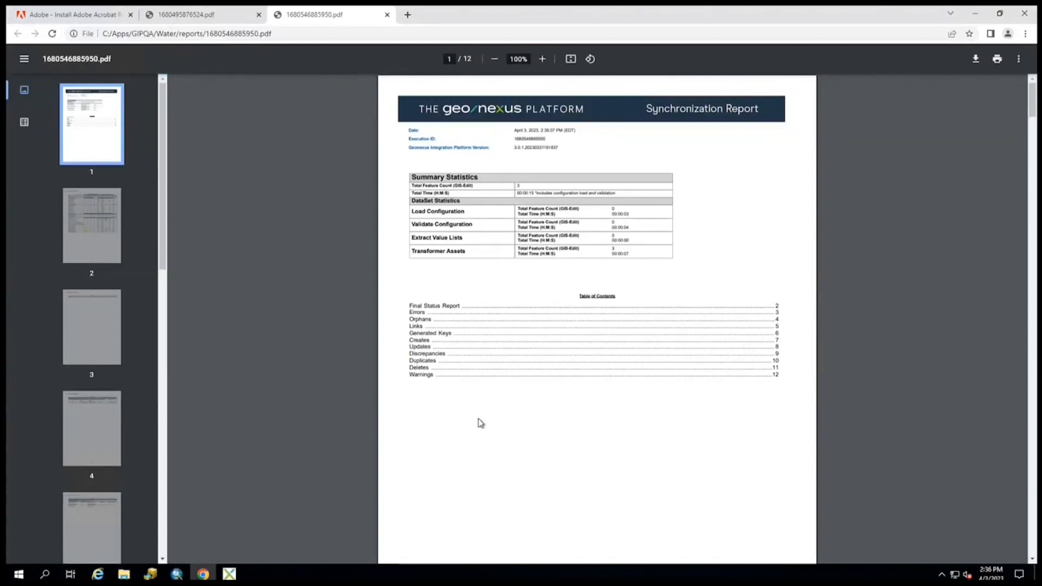
# Step: Examine the Orphans and Links sections of the synchronization report and return to its first page
pyautogui.click(432, 324)
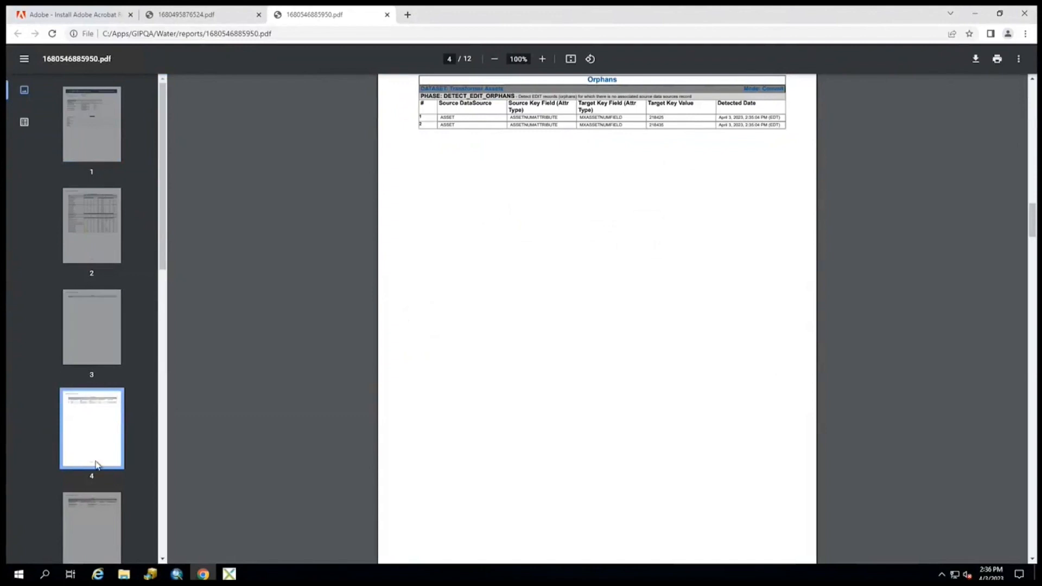
pyautogui.click(92, 126)
pyautogui.click(426, 332)
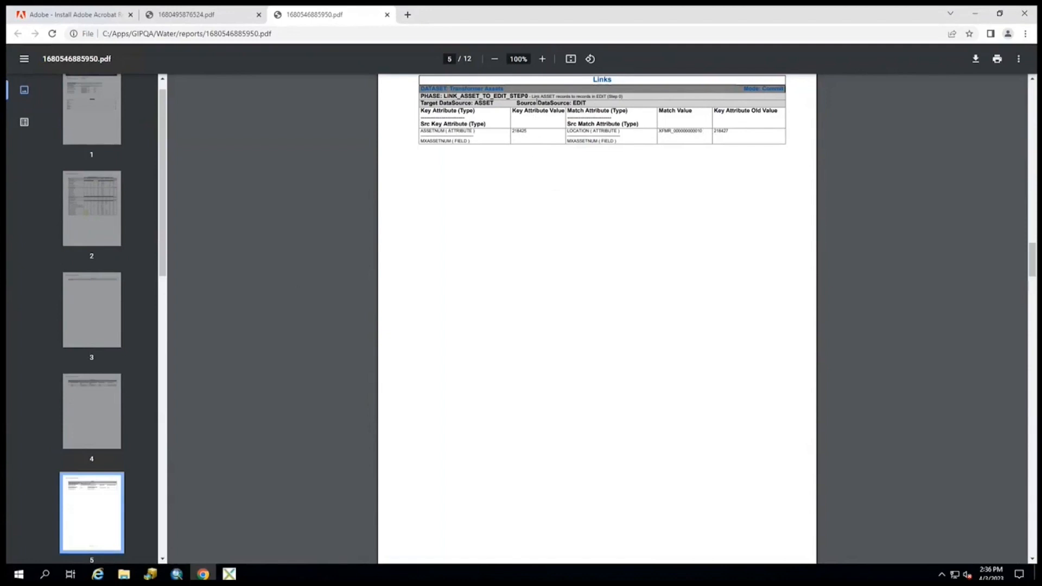
pyautogui.click(92, 114)
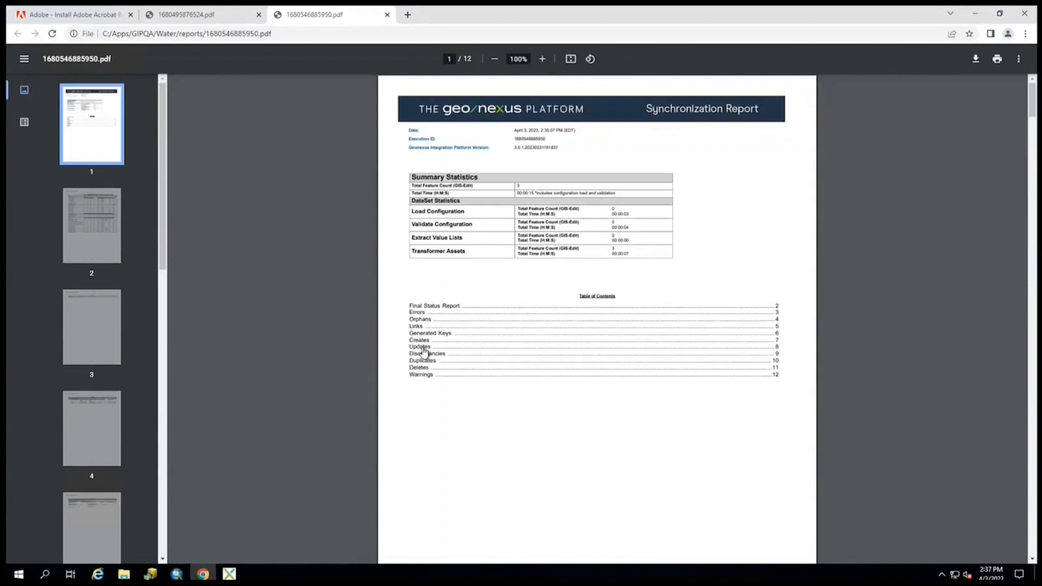
# Step: Check the Errors section of the synchronization report and go back to the table of contents
pyautogui.click(418, 315)
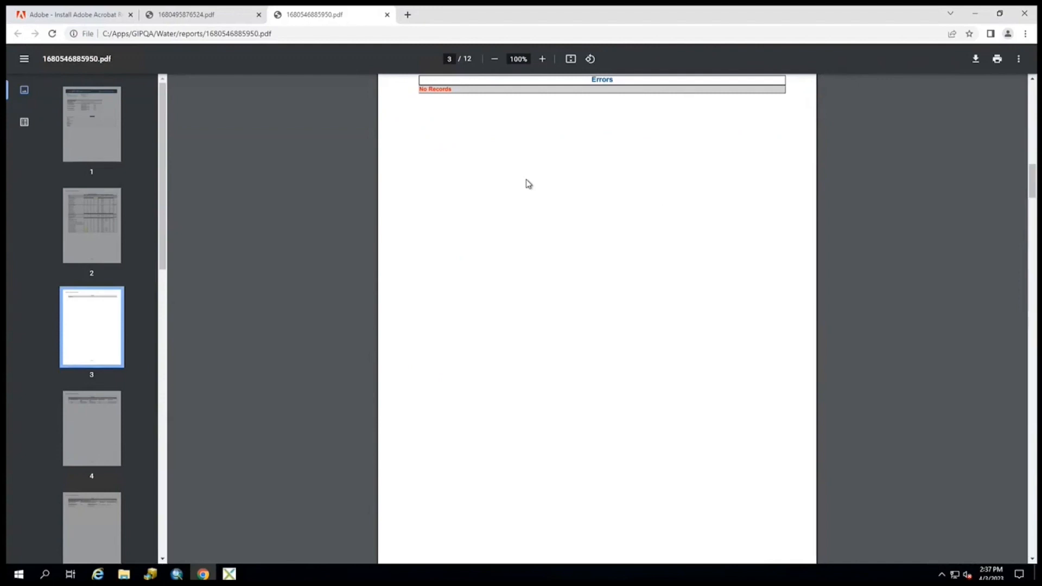
pyautogui.scroll(-2, 88, 422)
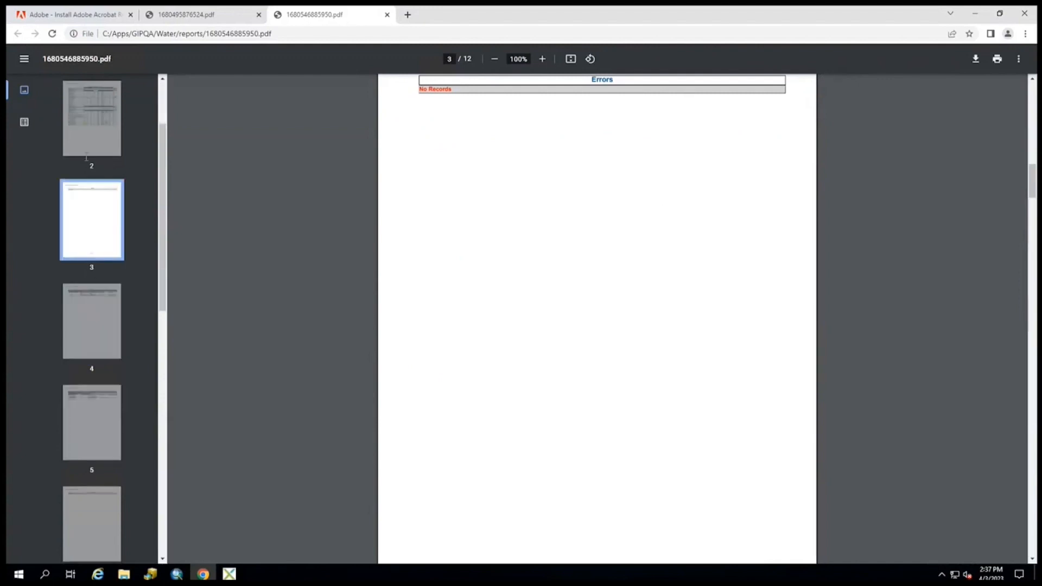
pyautogui.scroll(2, 98, 160)
pyautogui.click(85, 140)
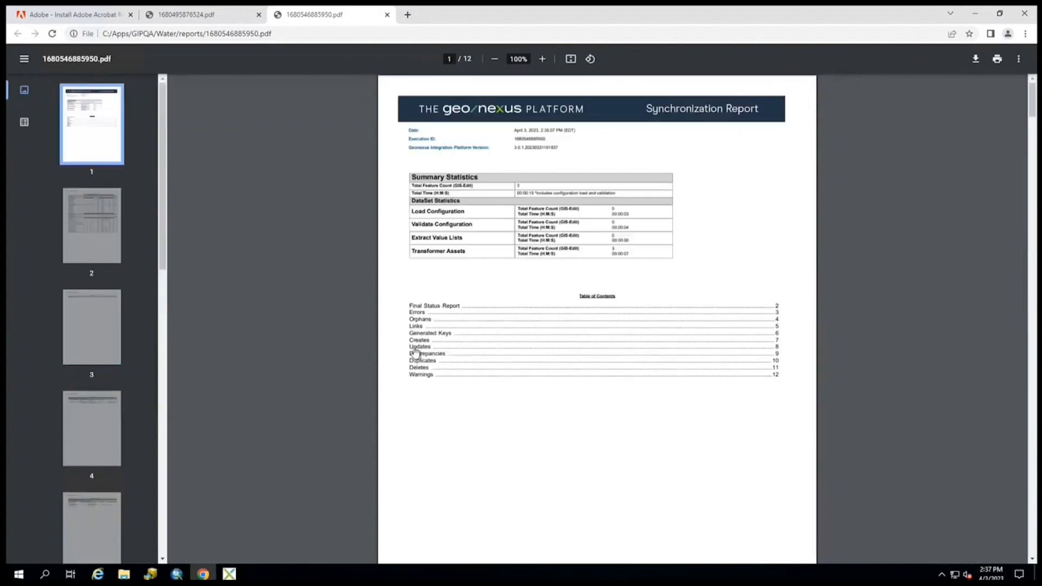
# Step: Examine the Updates section of the synchronization report for the changed attribute and return to the first page
pyautogui.click(414, 348)
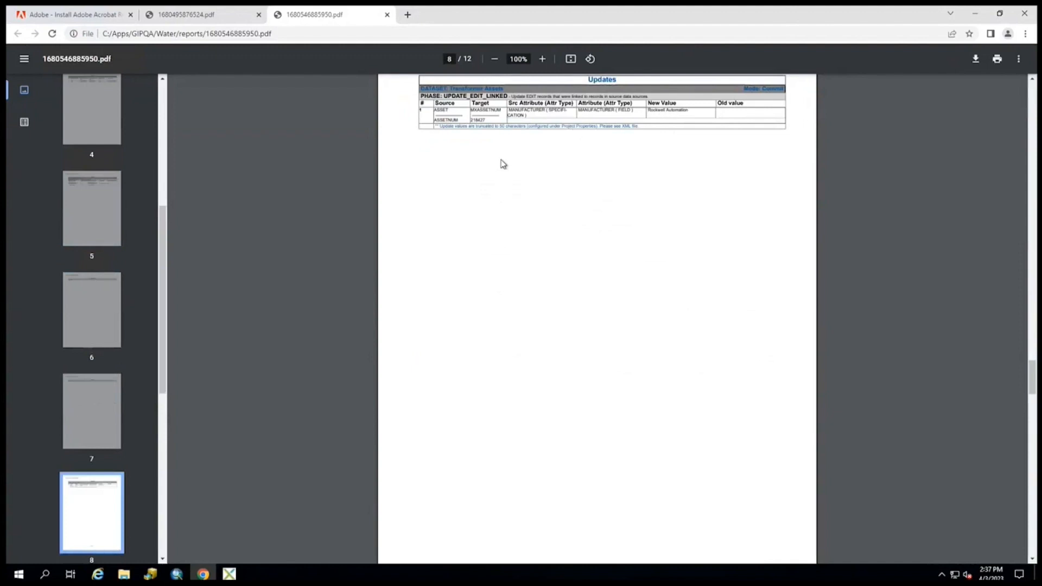
pyautogui.scroll(-5, 97, 344)
pyautogui.scroll(5, 99, 342)
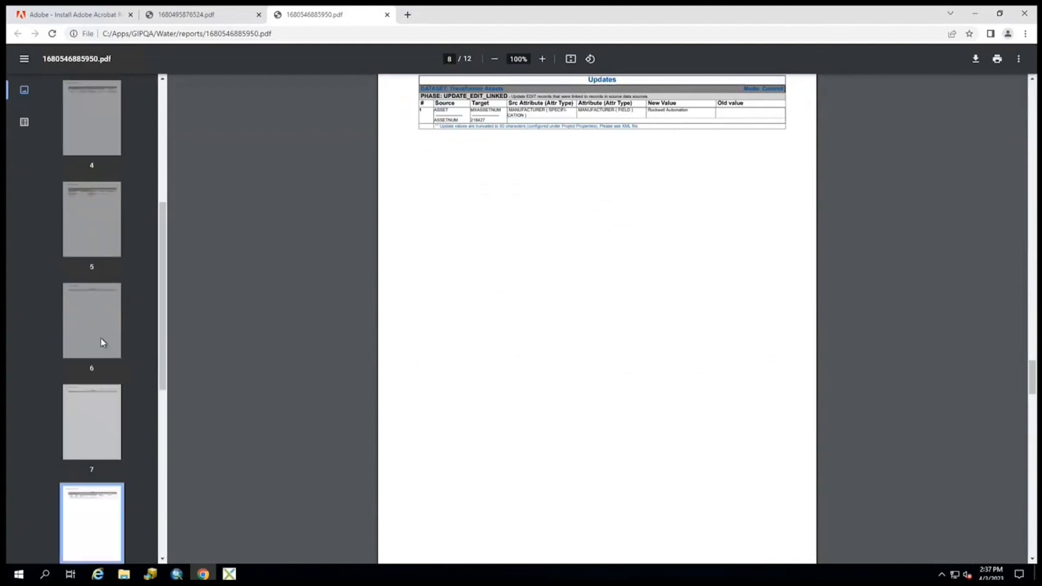
pyautogui.scroll(6, 103, 340)
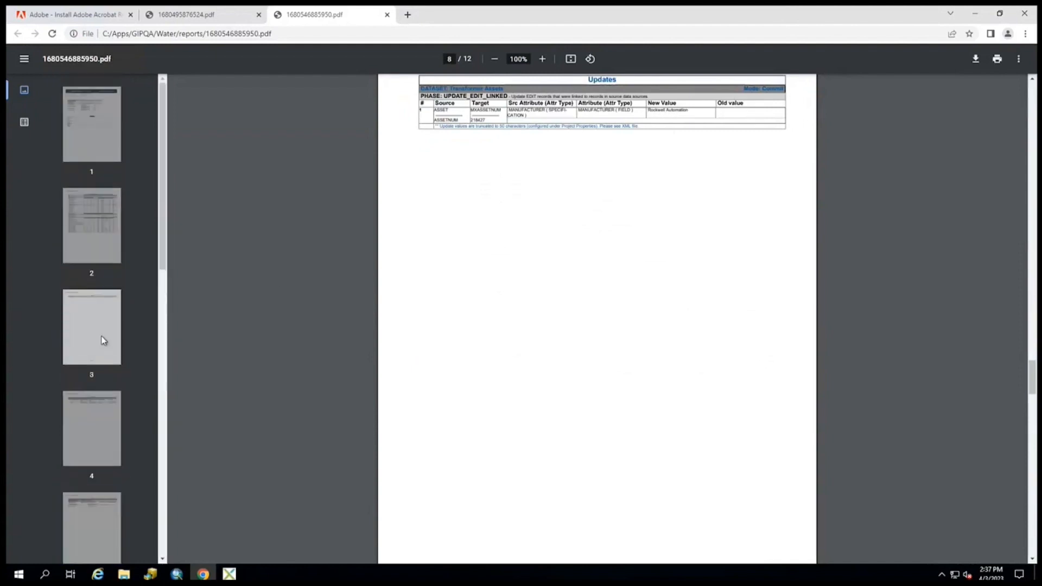
pyautogui.click(87, 123)
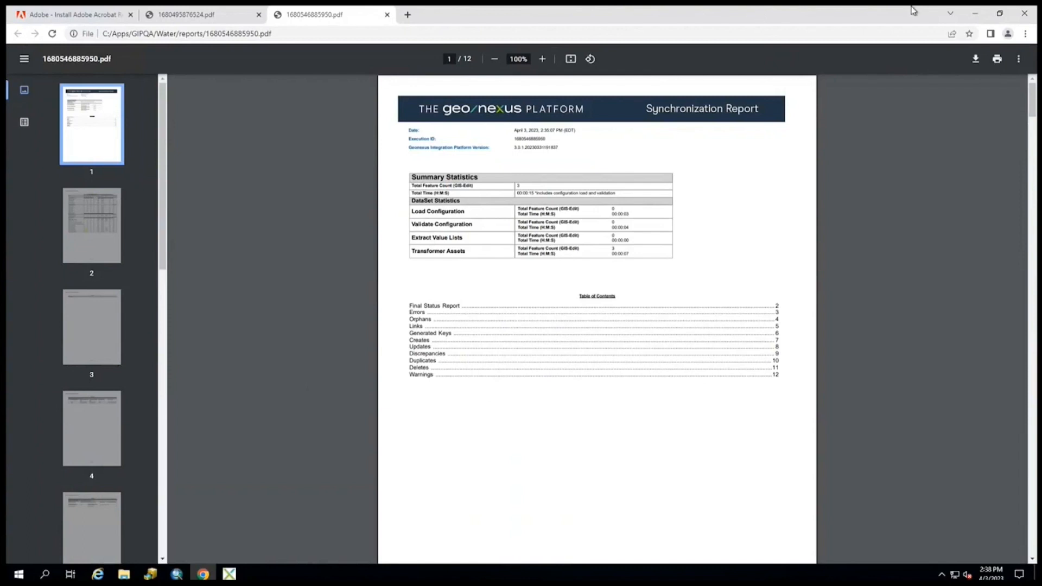
# Step: Minimize the report, the reports folder and the Geonexus windows to return to ArcMap
pyautogui.click(977, 17)
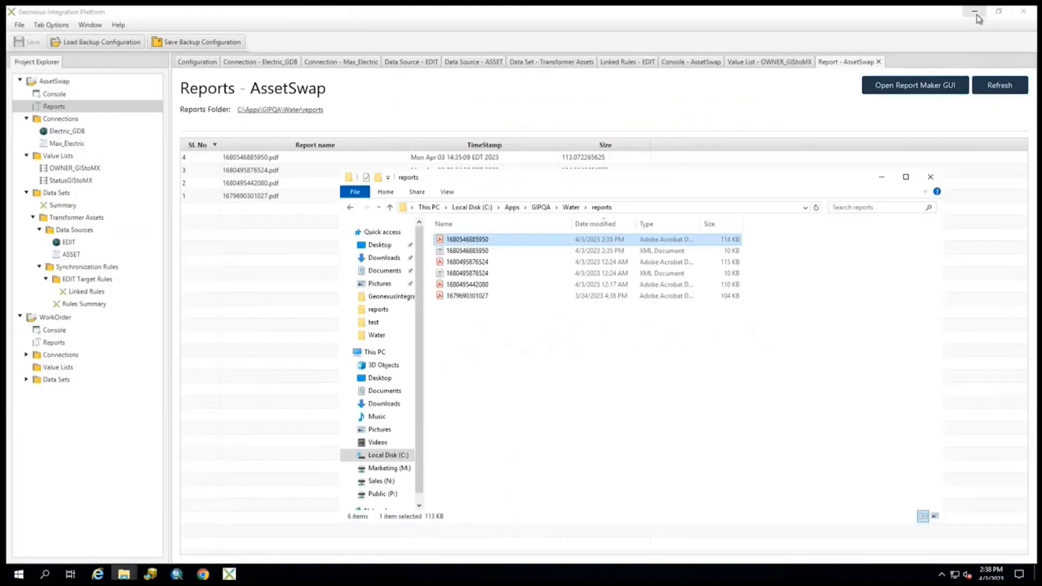
pyautogui.click(881, 178)
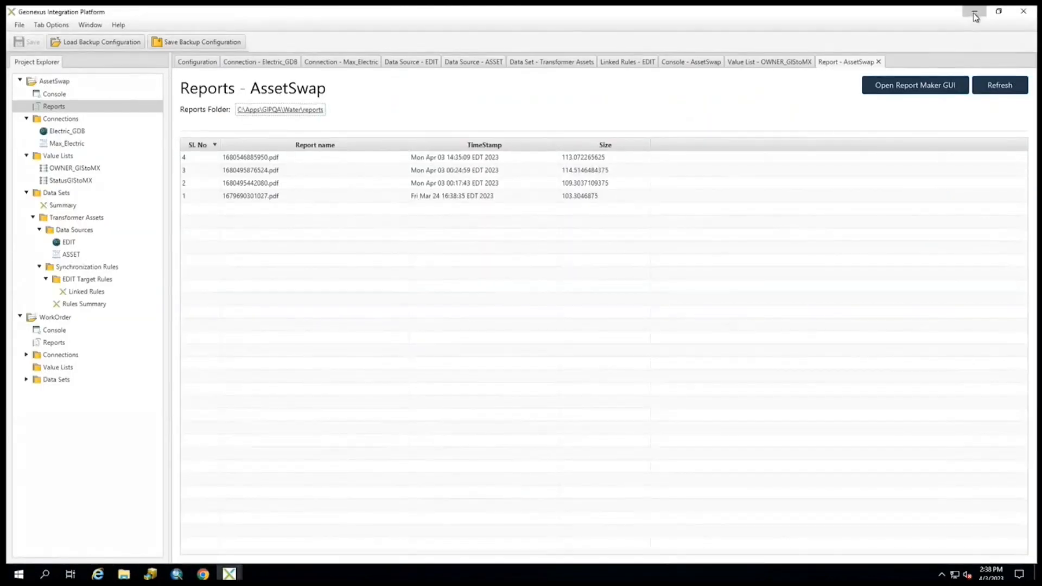
pyautogui.click(975, 15)
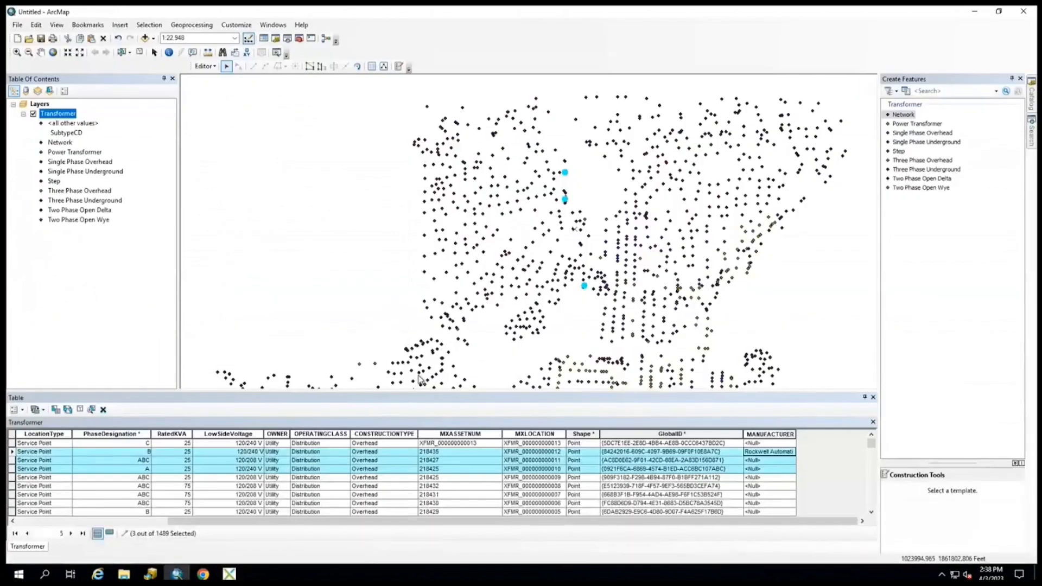
# Step: Stop and restart the edit session to refresh the data, and select the row of asset 218427 in the Transformer table
pyautogui.click(205, 66)
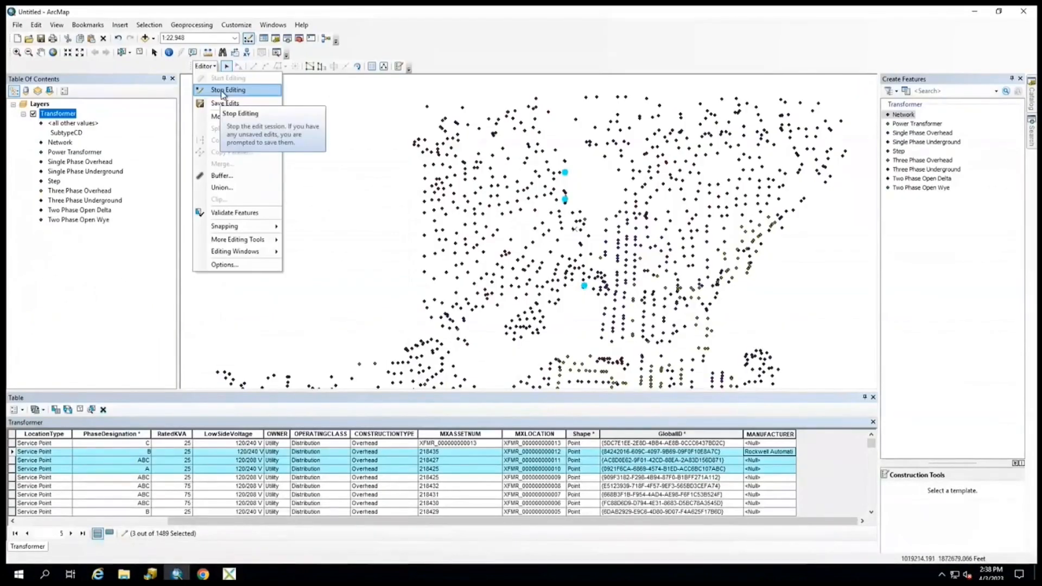
pyautogui.click(220, 88)
pyautogui.click(213, 67)
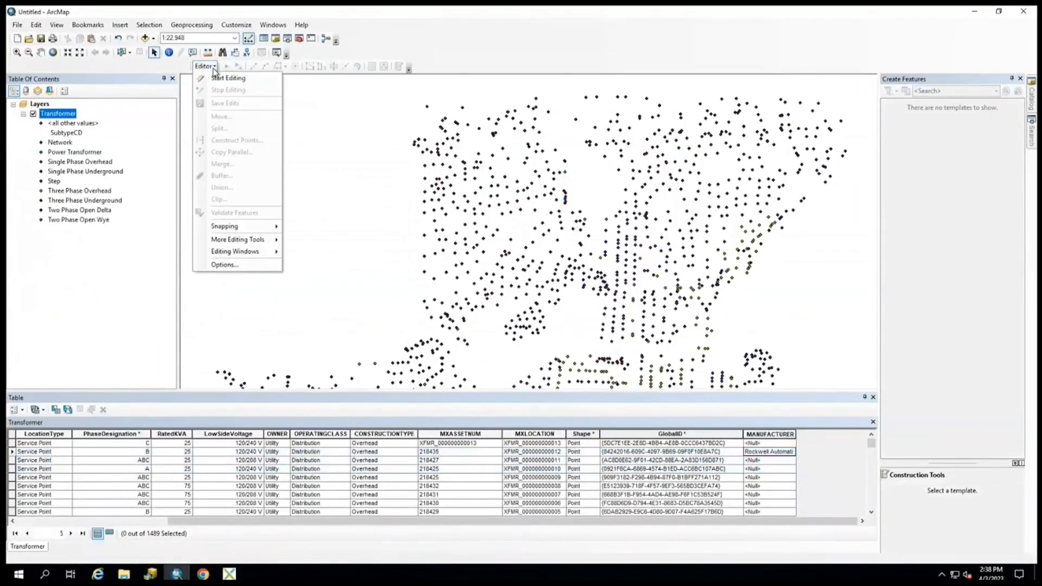
pyautogui.click(213, 78)
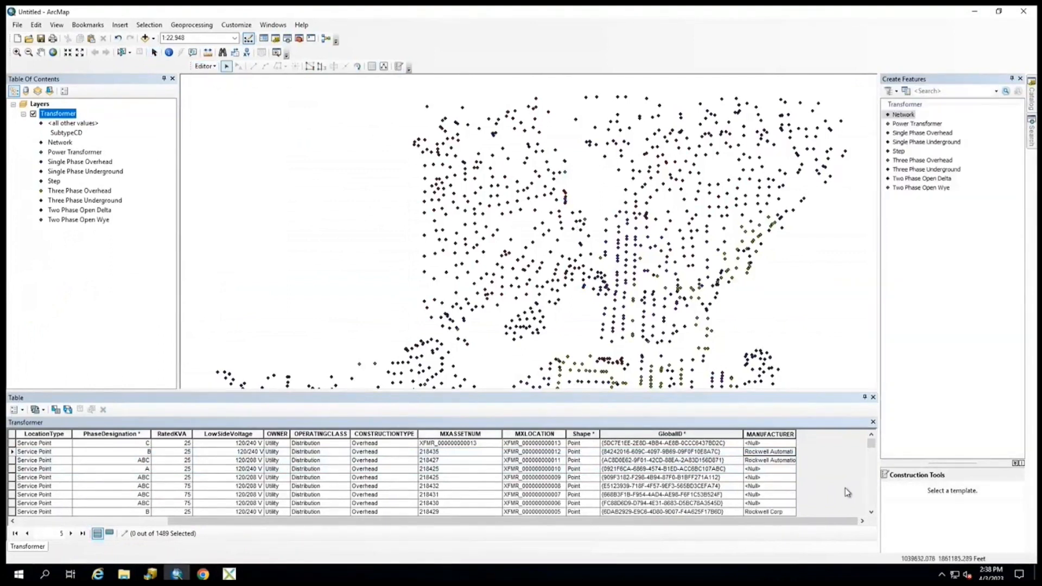
pyautogui.click(751, 460)
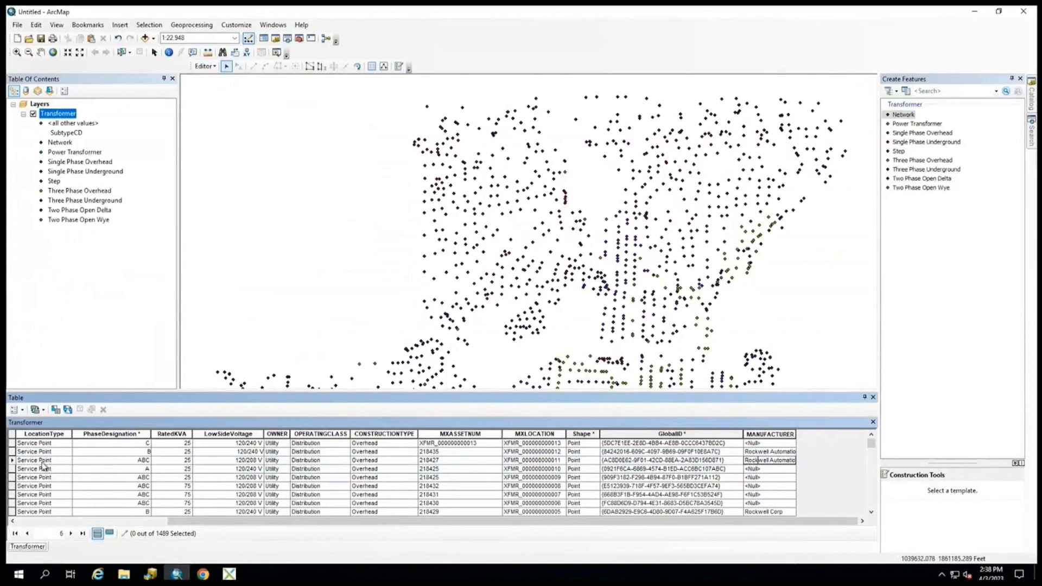
pyautogui.click(11, 462)
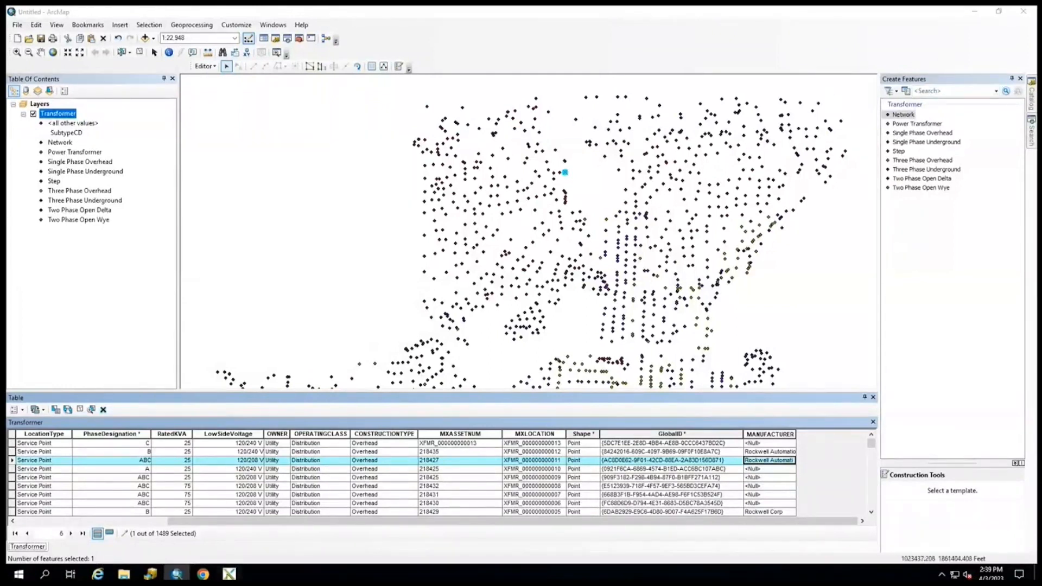
# Step: Switch to Geonexus, collapse the AssetSwap project and review the AGOL and maximoRest connections of the WorkOrder project
pyautogui.moveTo(229, 573)
pyautogui.click(264, 544)
pyautogui.click(20, 80)
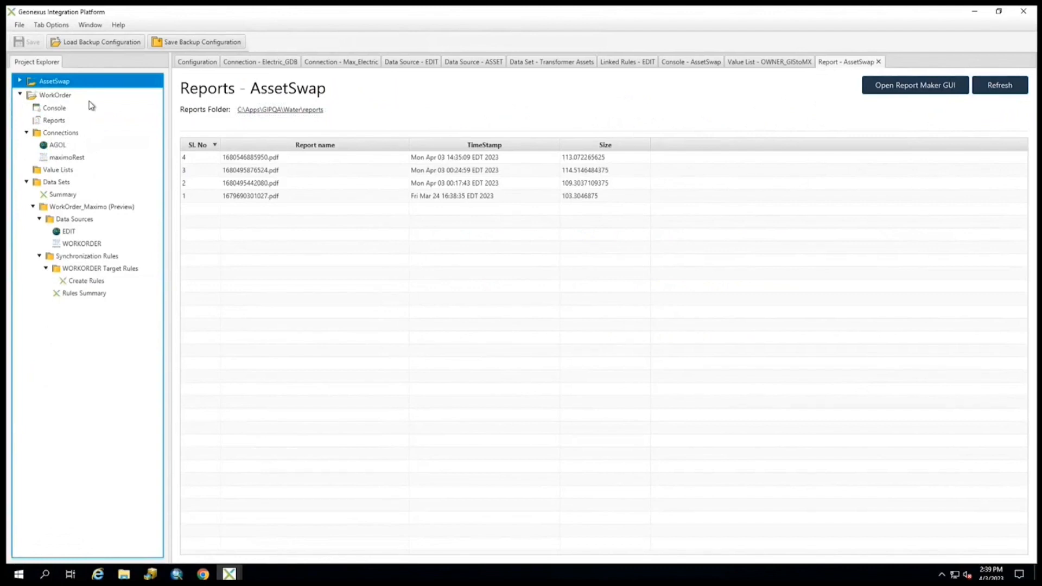
pyautogui.doubleClick(57, 145)
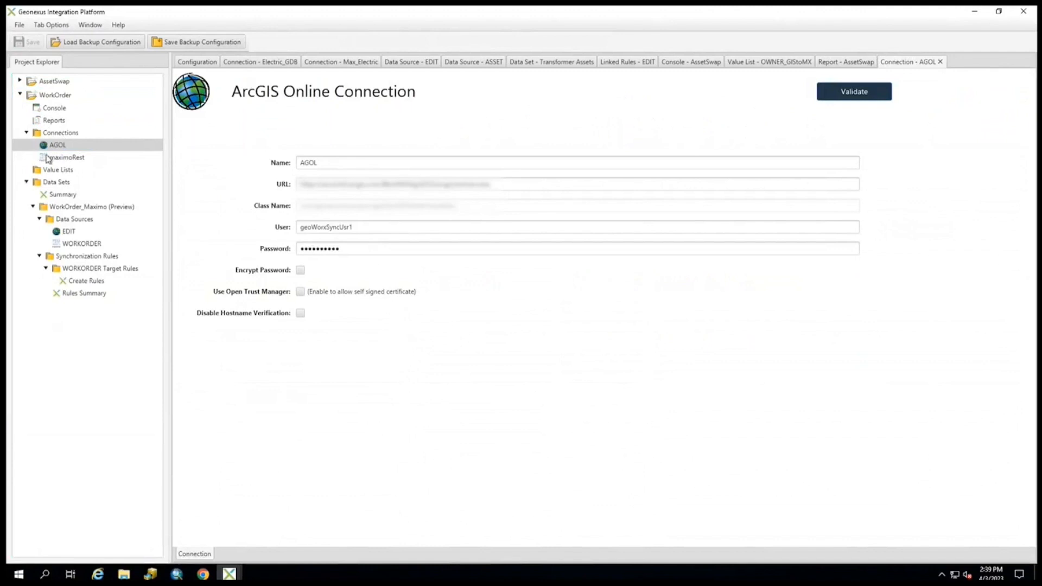
pyautogui.click(64, 158)
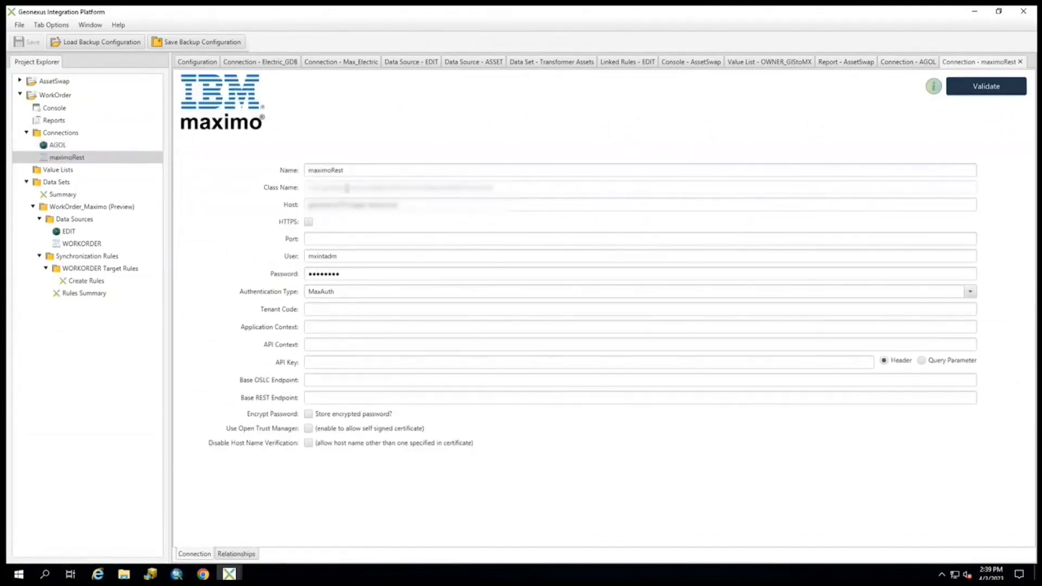
# Step: Review the WorkOrder project's EDIT data source and its branch version settings
pyautogui.click(65, 232)
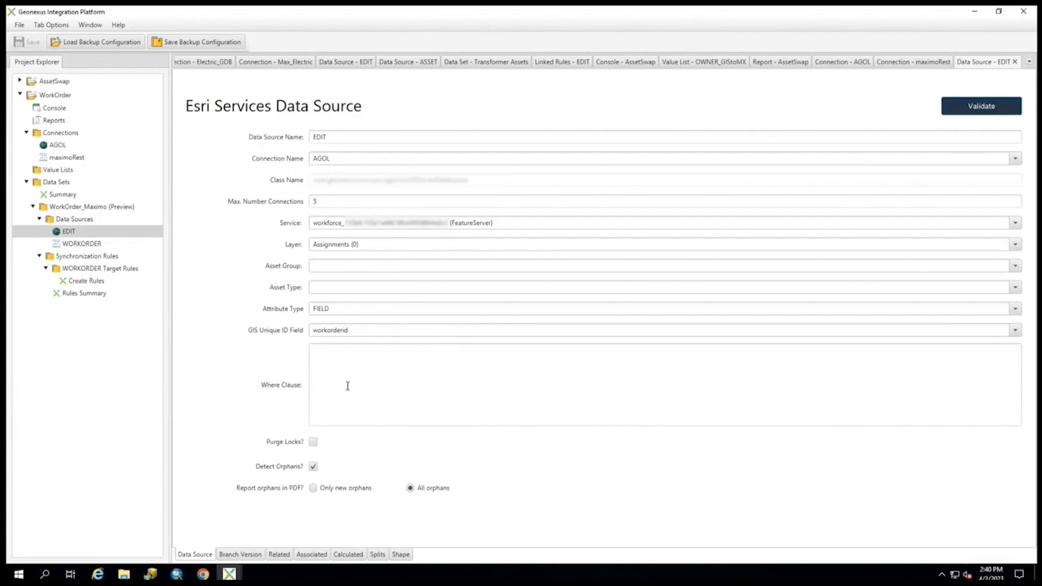
pyautogui.click(241, 554)
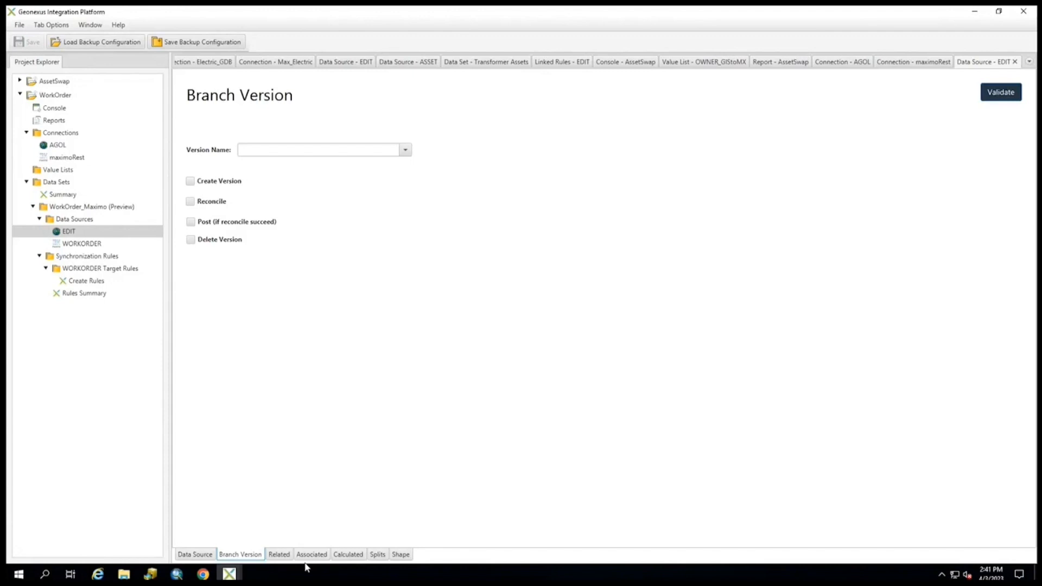
# Step: Review the WorkOrder project's WORKORDER data source and its create rules, and open the project's console
pyautogui.click(82, 244)
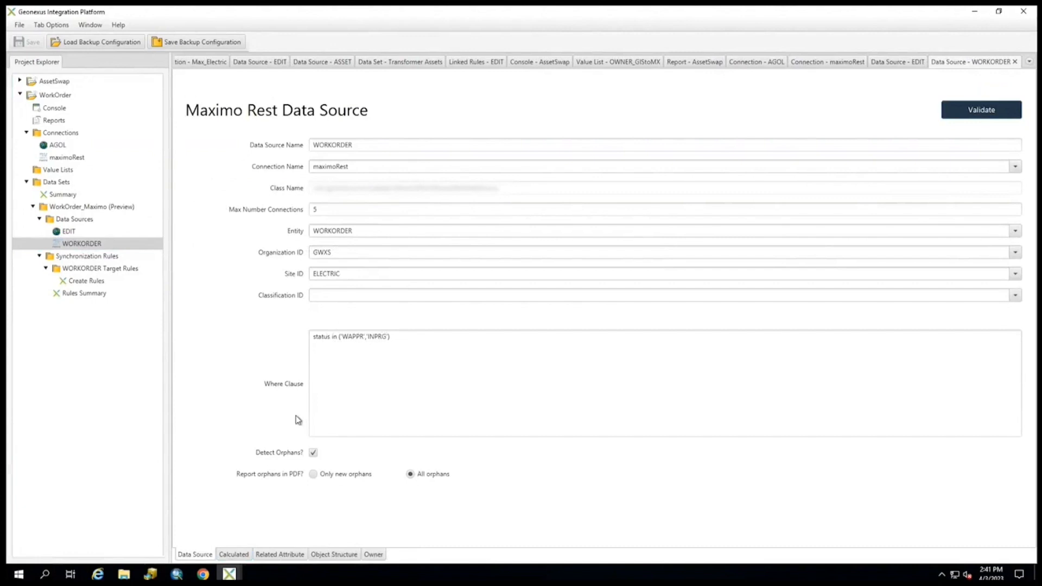
pyautogui.click(84, 282)
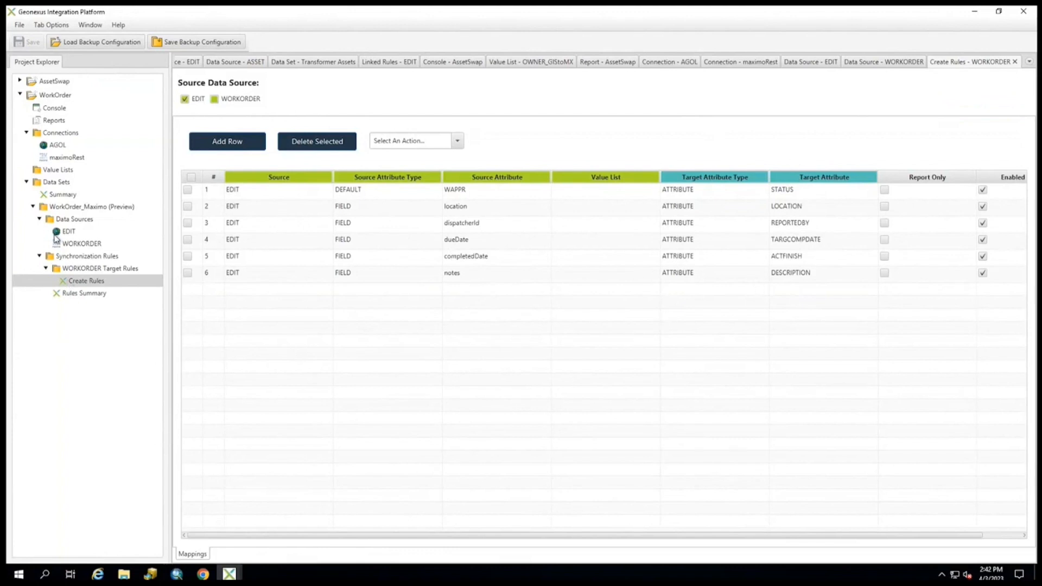
pyautogui.click(57, 109)
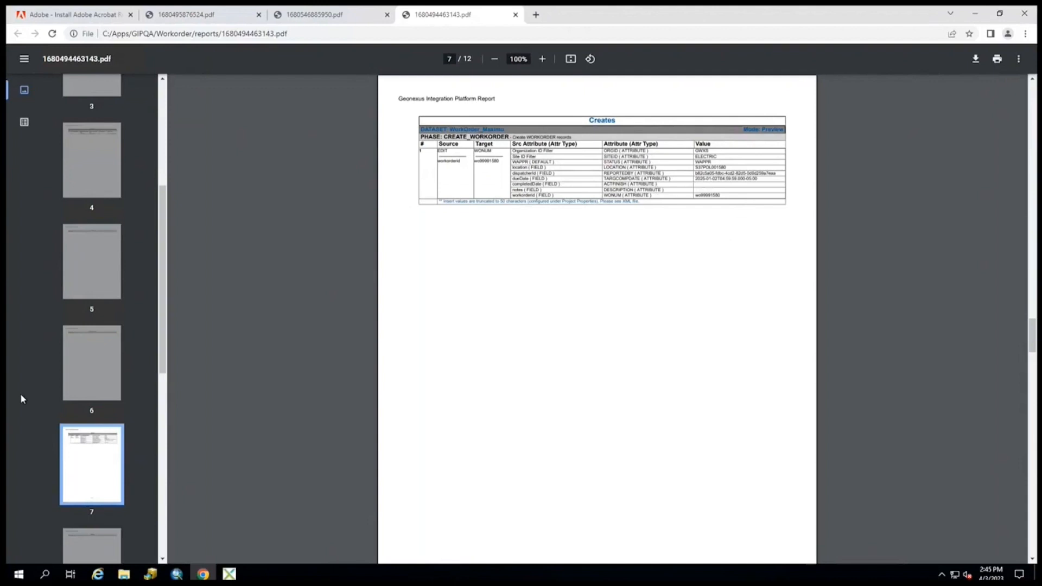
# Step: Review the final status and summary pages of report 1680494463143.pdf, and minimize the report to return to Geonexus
pyautogui.scroll(-4, 87, 402)
pyautogui.scroll(9, 87, 402)
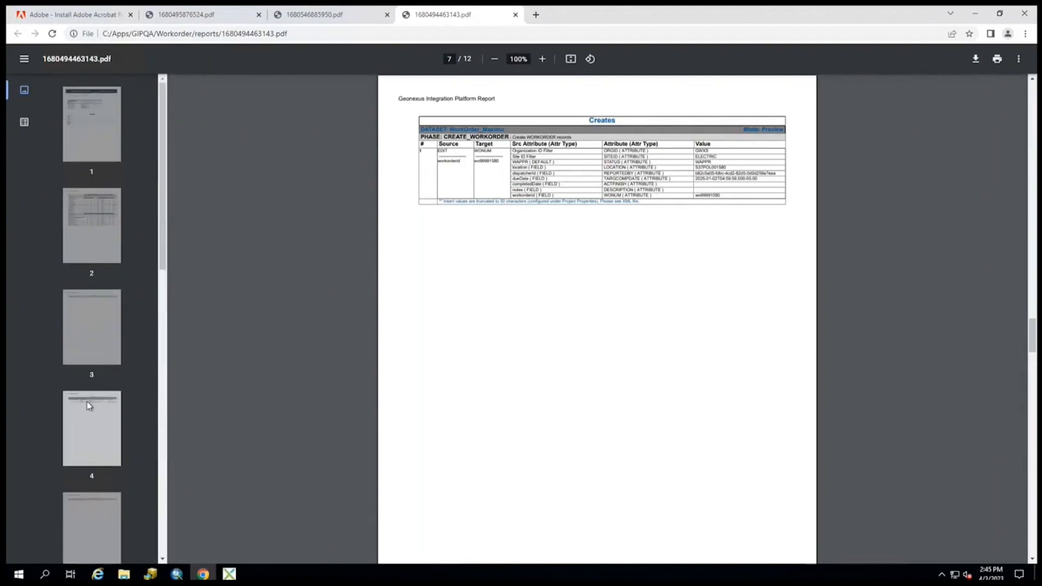
pyautogui.click(89, 225)
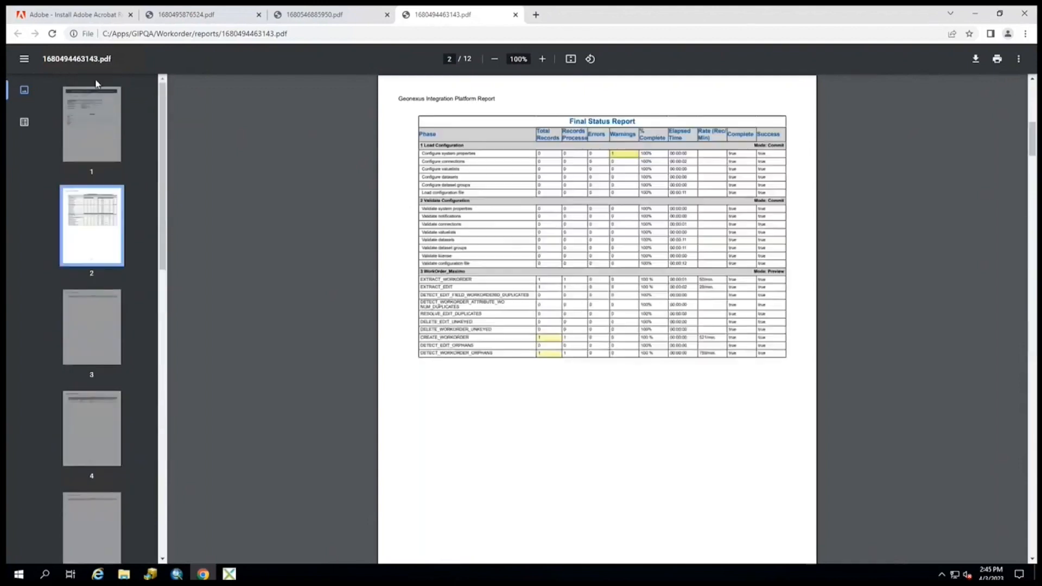
pyautogui.click(88, 123)
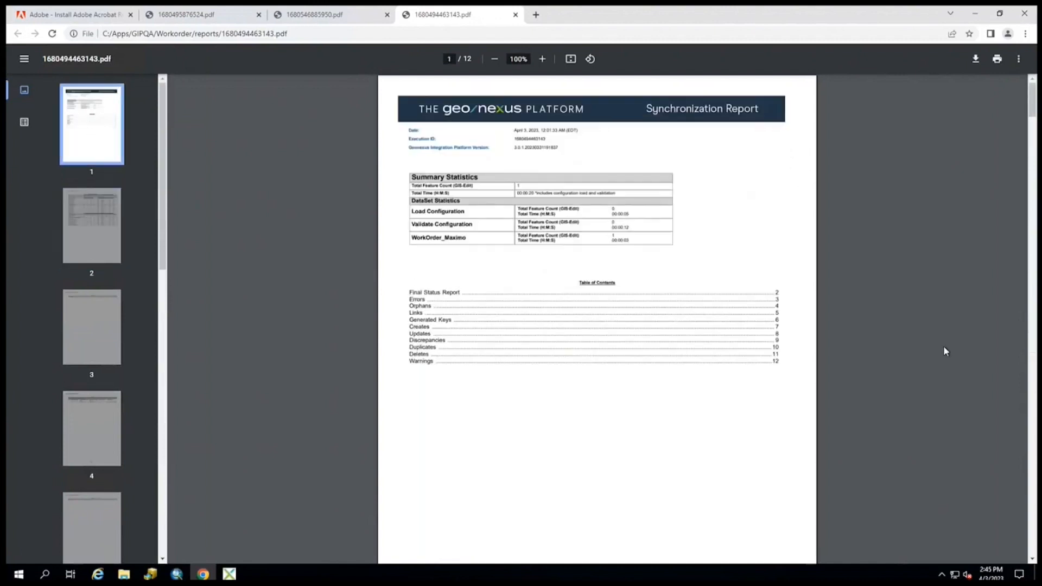
pyautogui.click(975, 16)
pyautogui.click(893, 191)
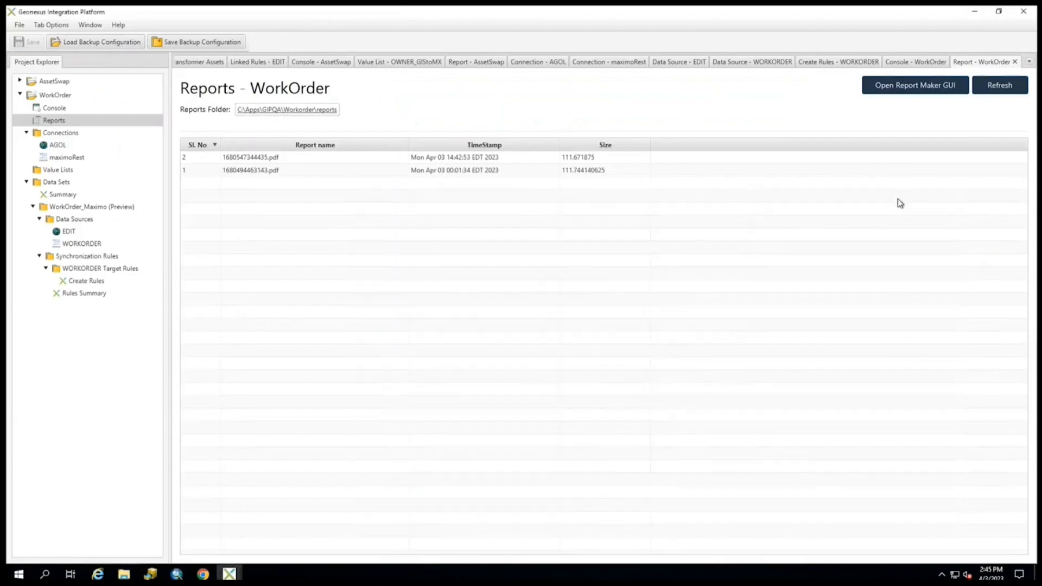
# Step: Check which mapping rule types can be added to the WORKORDER target rules, and close the dialog without adding any
pyautogui.rightClick(112, 270)
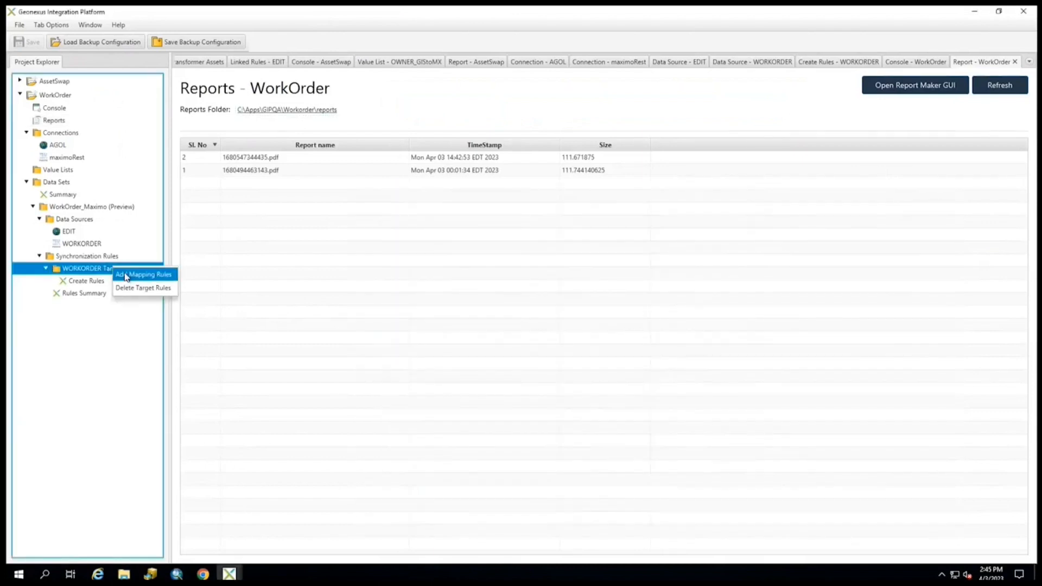
pyautogui.click(129, 275)
pyautogui.click(614, 220)
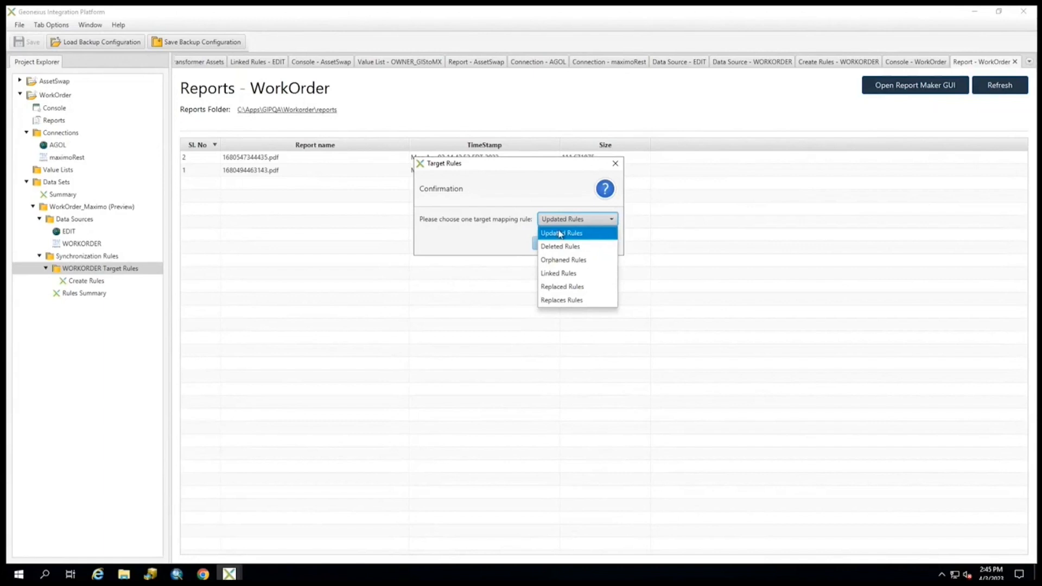
pyautogui.click(611, 165)
pyautogui.click(611, 165)
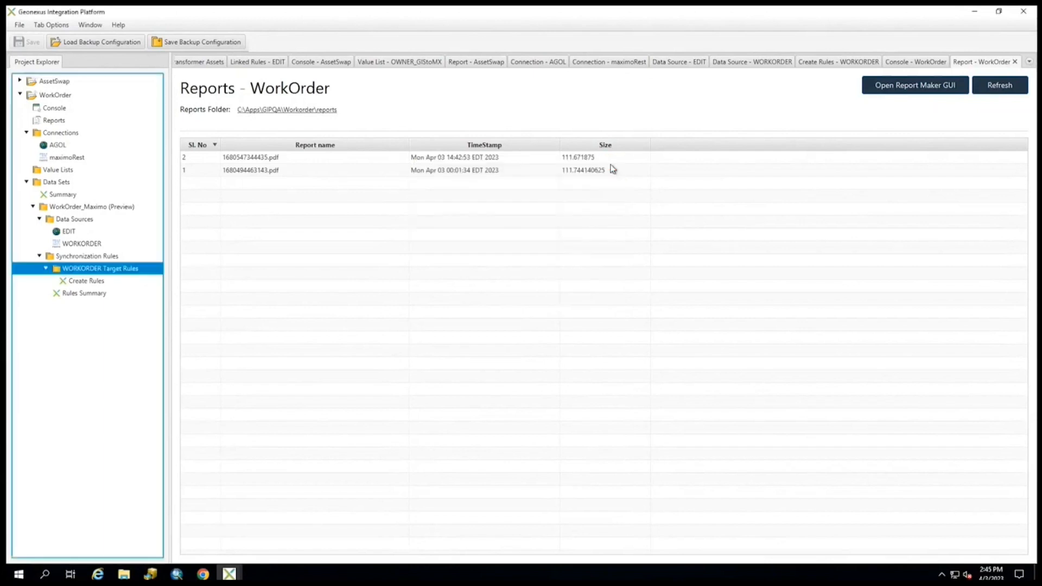
pyautogui.click(608, 119)
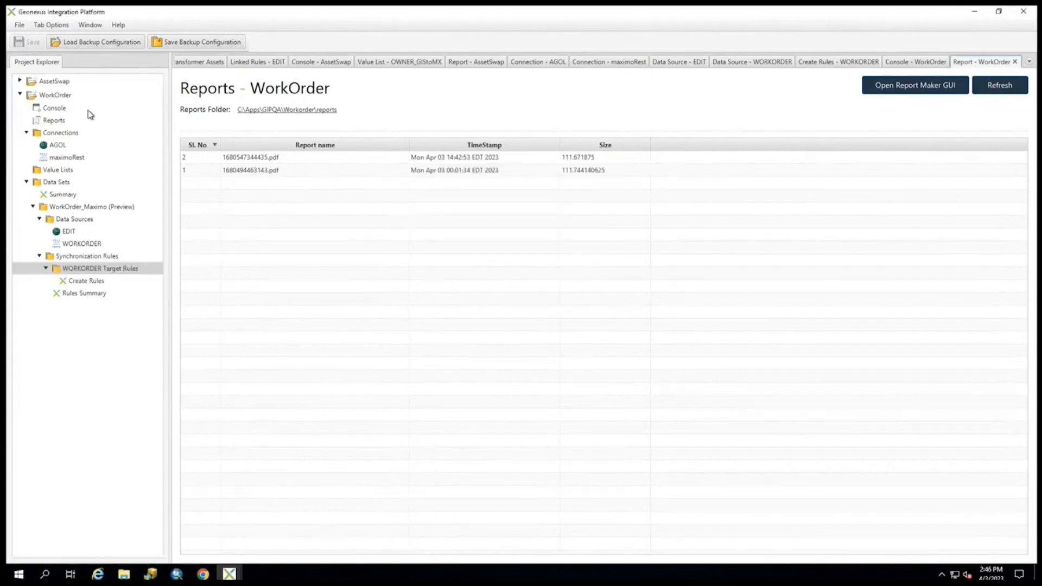
# Step: Review the WorkOrder console, check the Transformer table in ArcMap, and return to Geonexus
pyautogui.click(54, 108)
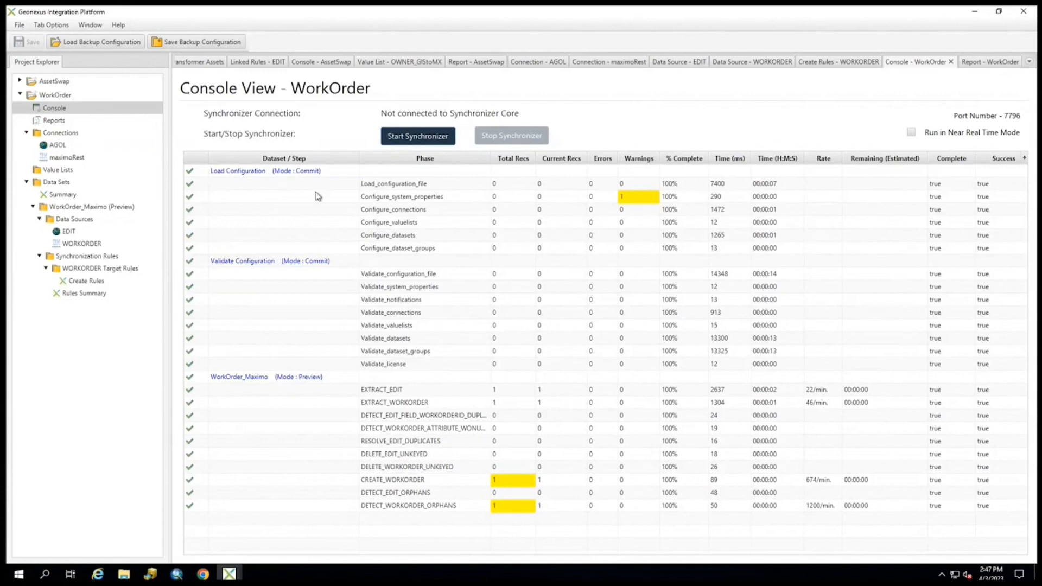
pyautogui.click(178, 575)
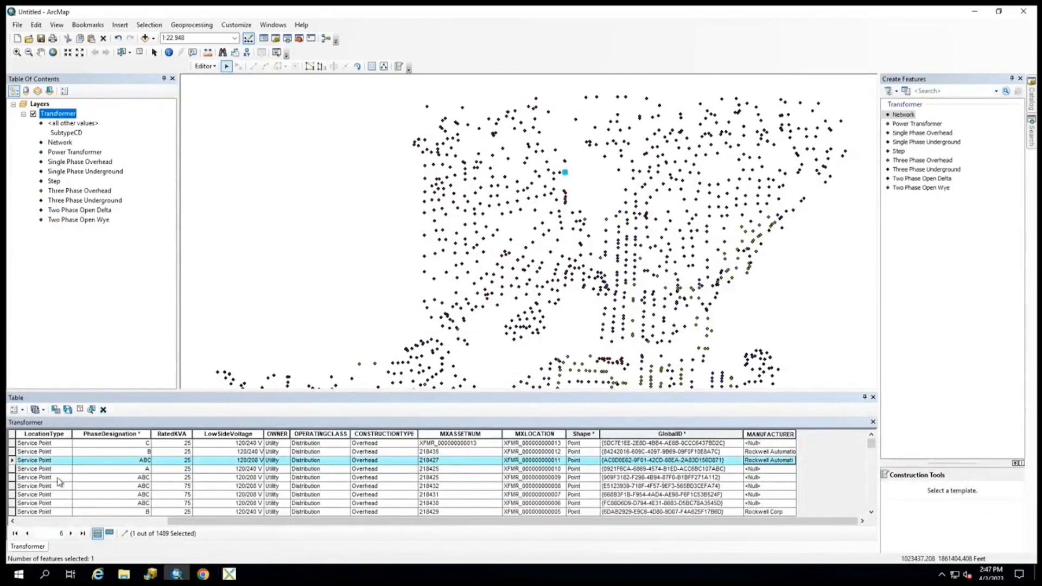
pyautogui.click(975, 10)
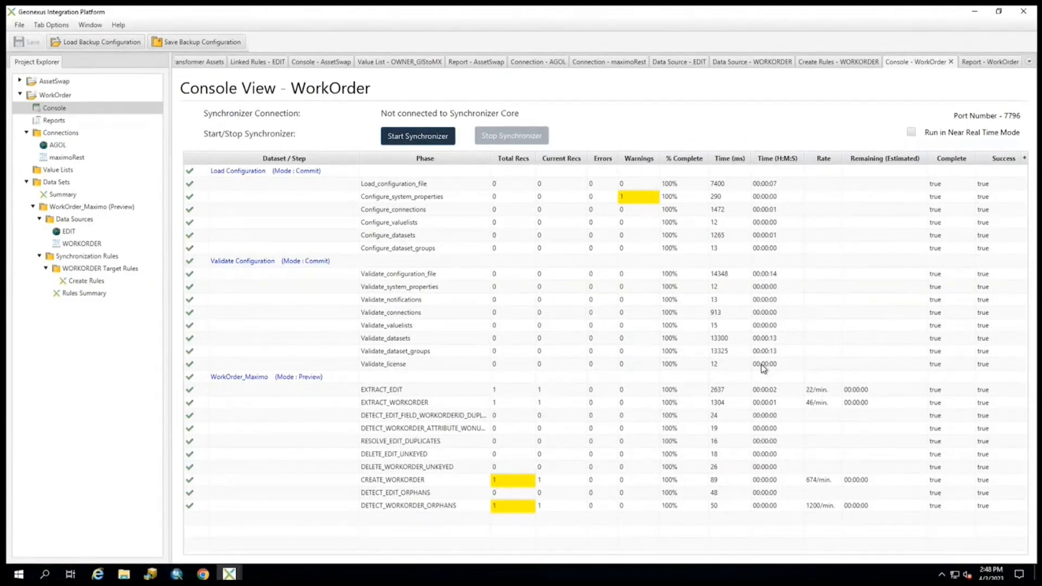
# Step: Expand the AssetSwap project and open its notification properties
pyautogui.click(20, 81)
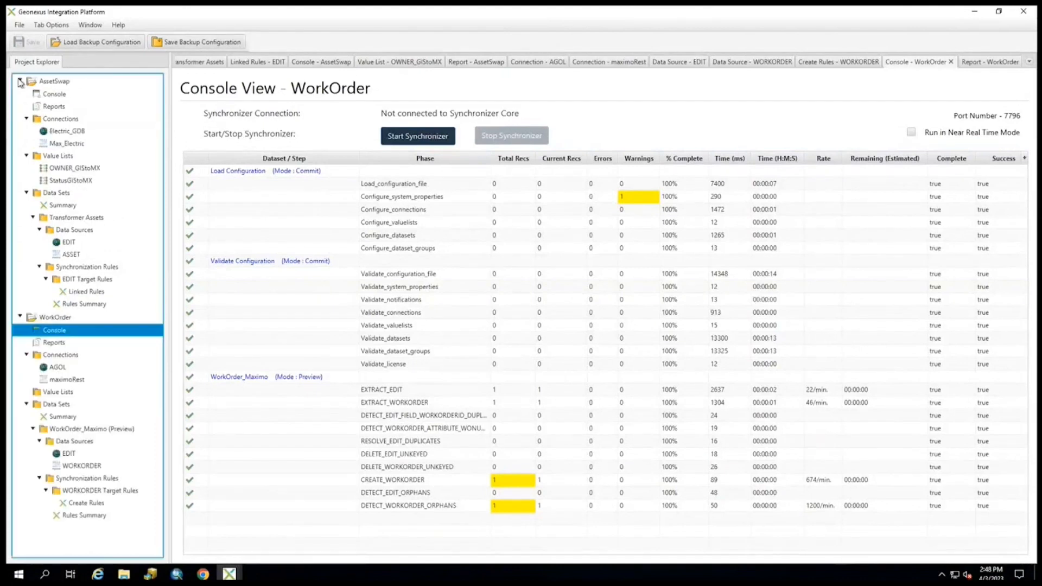
pyautogui.click(54, 82)
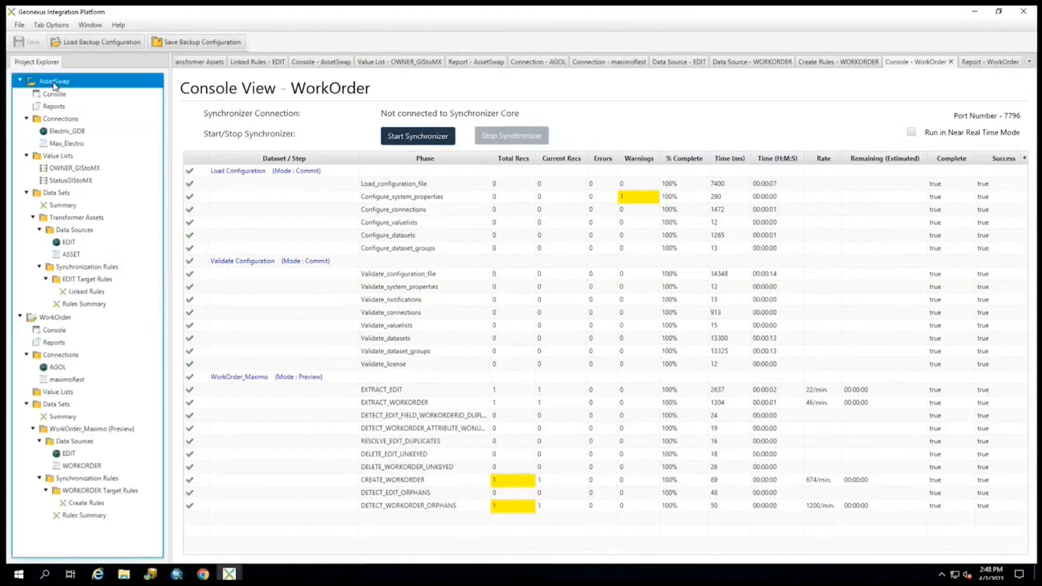
pyautogui.doubleClick(54, 82)
pyautogui.click(383, 554)
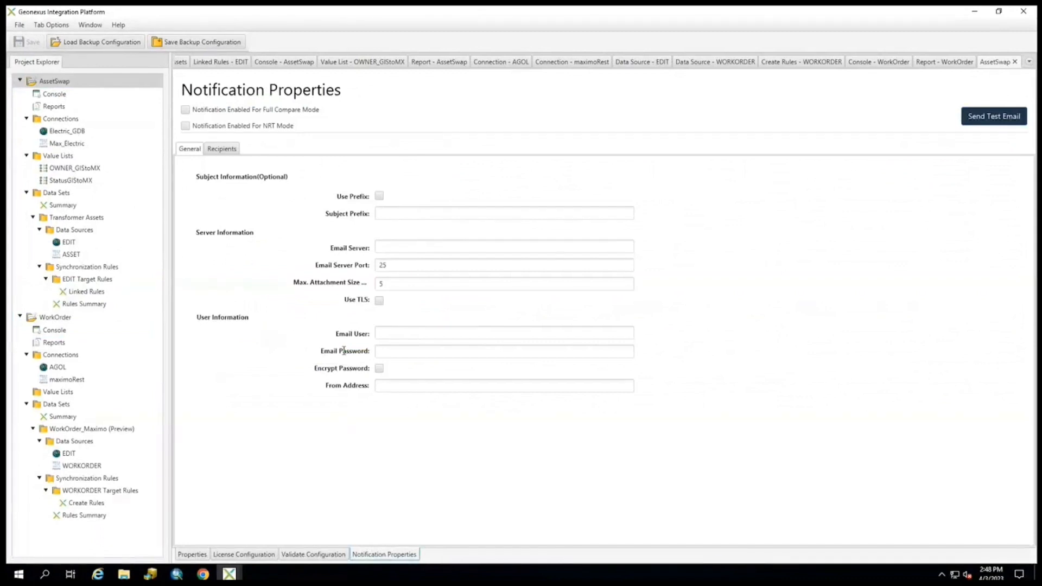
# Step: Add a new email recipients list to the AssetSwap notifications, expand it to review its report options, and collapse it
pyautogui.click(225, 149)
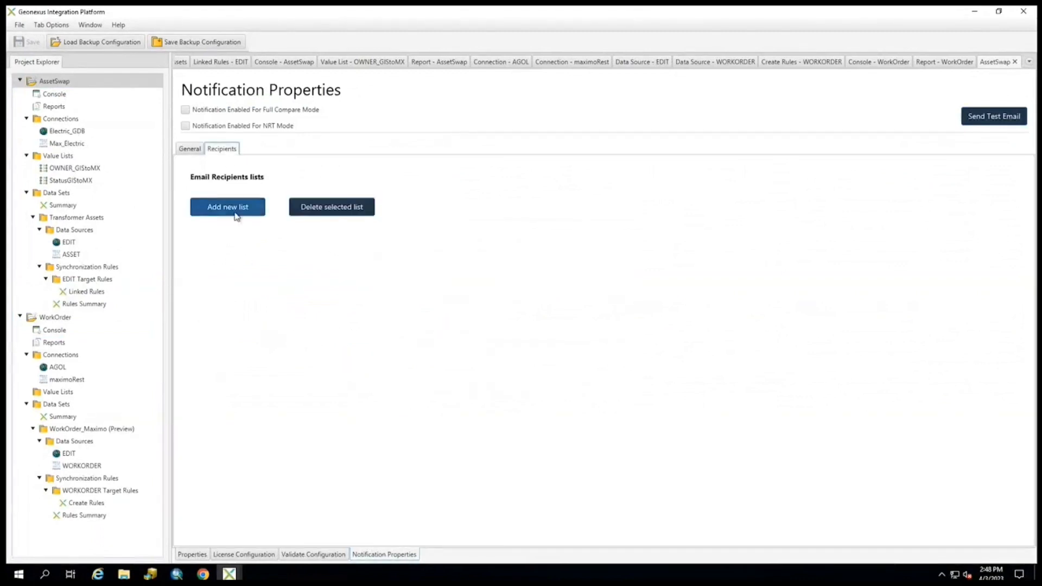
pyautogui.click(237, 216)
pyautogui.click(198, 239)
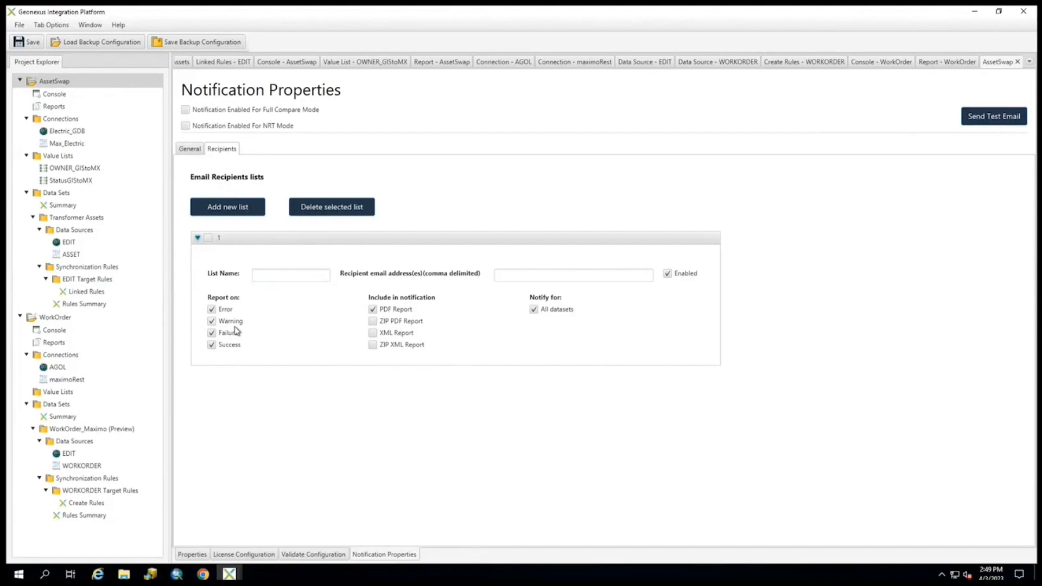
pyautogui.click(199, 239)
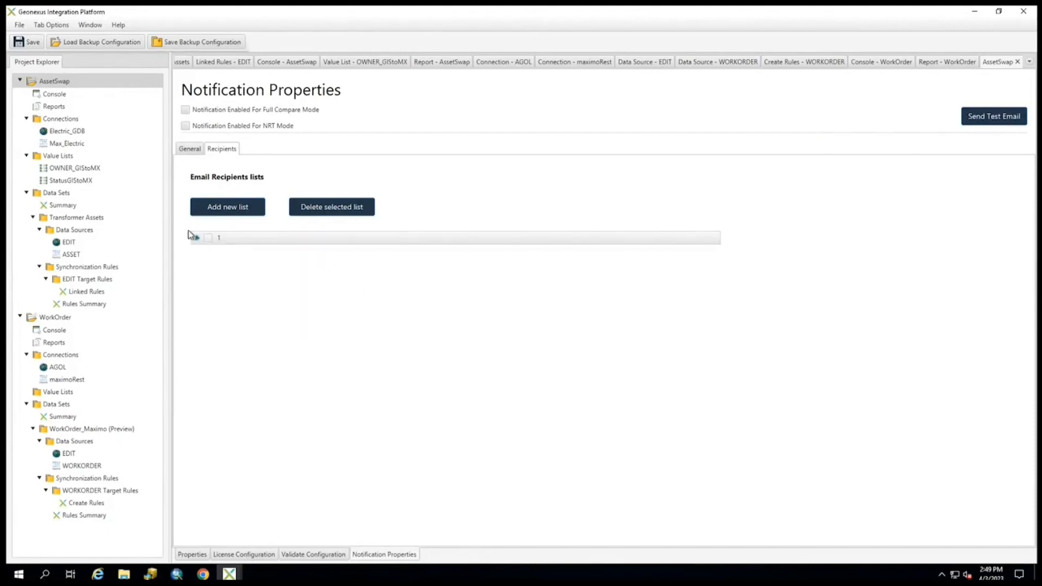